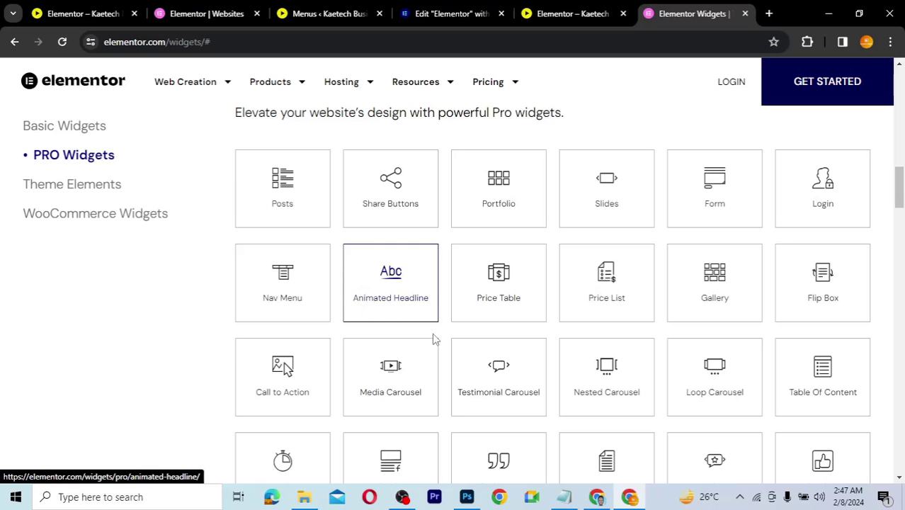
Switch to the Elementor page editor and add an Animated Headline widget inside the container with the photo background.
mouse_move(900, 210)
mouse_down()
mouse_move(901, 219)
mouse_move(900, 203)
mouse_up()
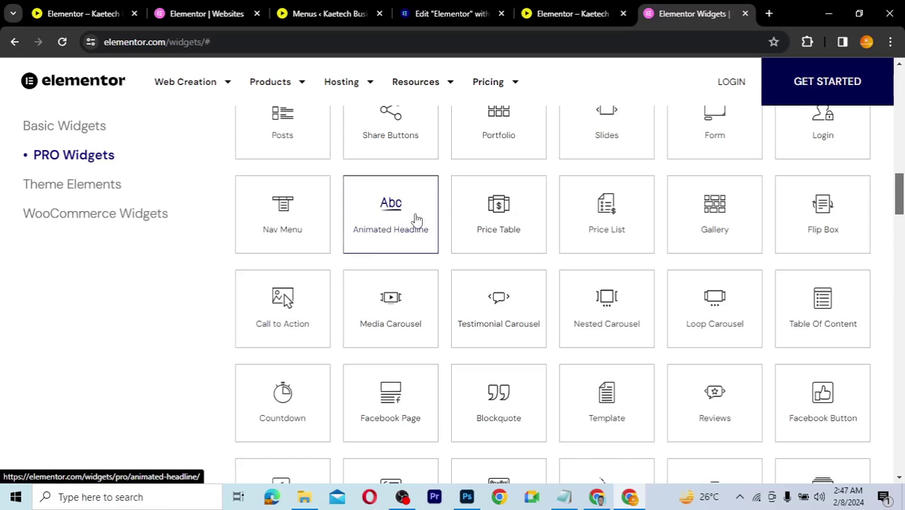
click(446, 14)
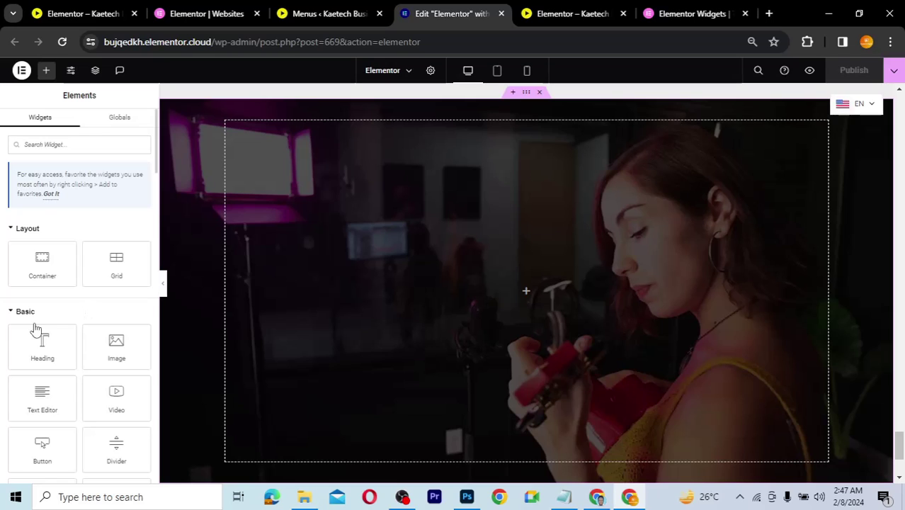
scroll(37, 328, down, 2)
scroll(39, 312, down, 2)
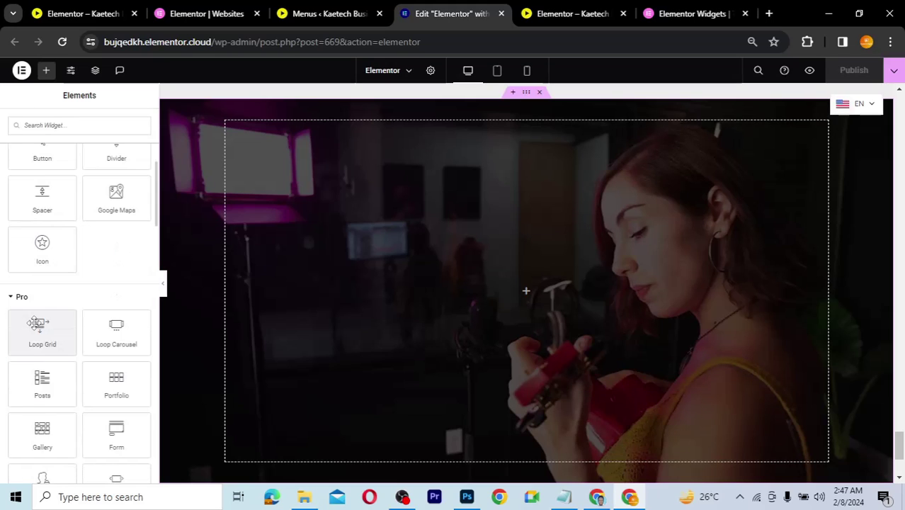
scroll(36, 324, down, 2)
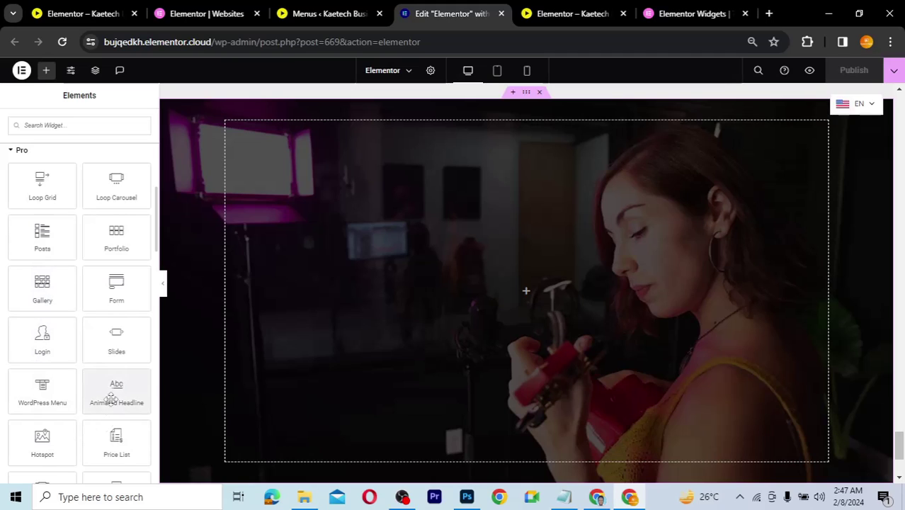
drag(115, 390, 514, 293)
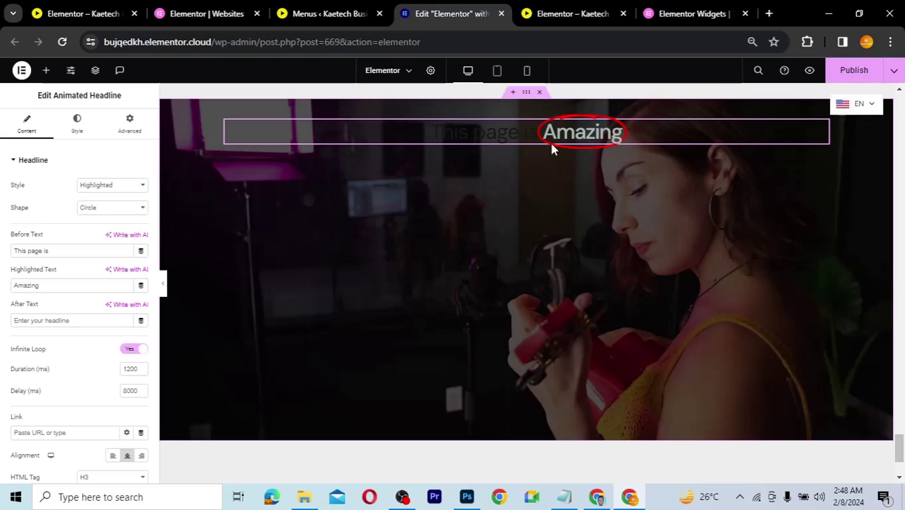
Set the photo container's Justify Content to Center so the headline sits in its vertical middle.
click(527, 97)
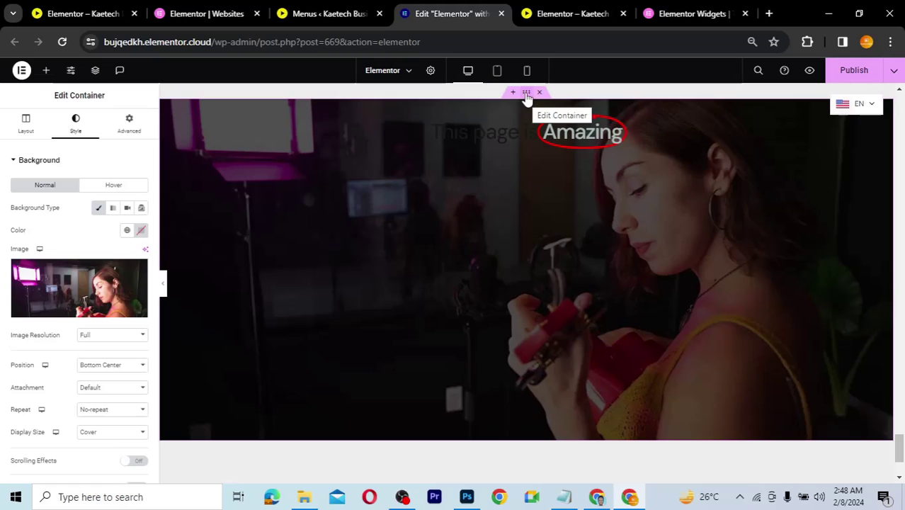
click(27, 124)
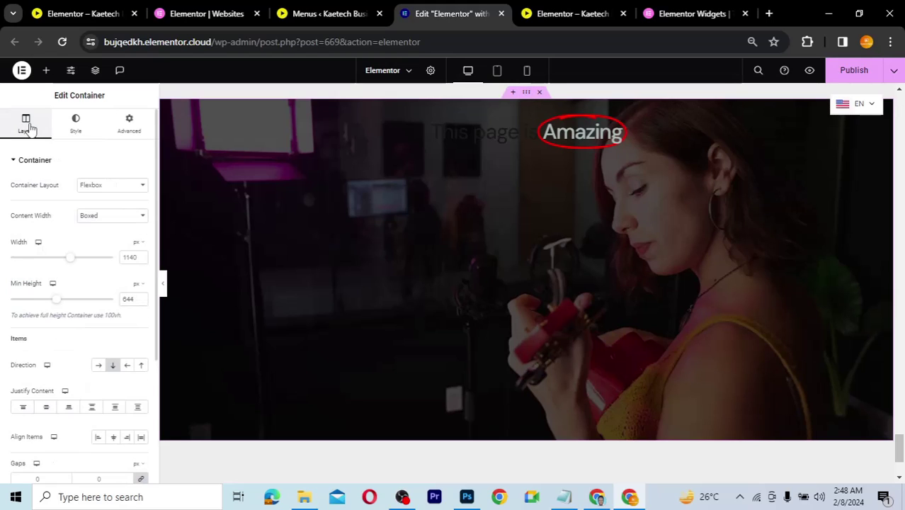
scroll(54, 319, down, 1)
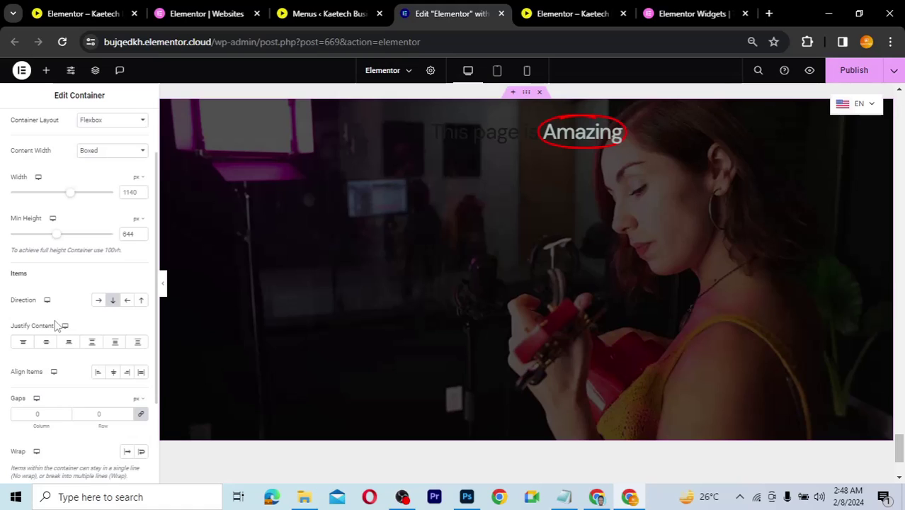
scroll(56, 322, down, 1)
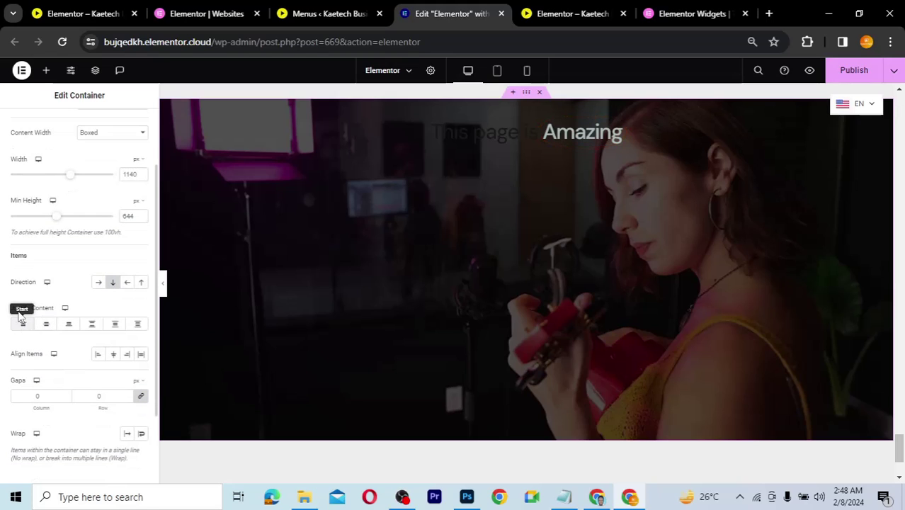
click(46, 328)
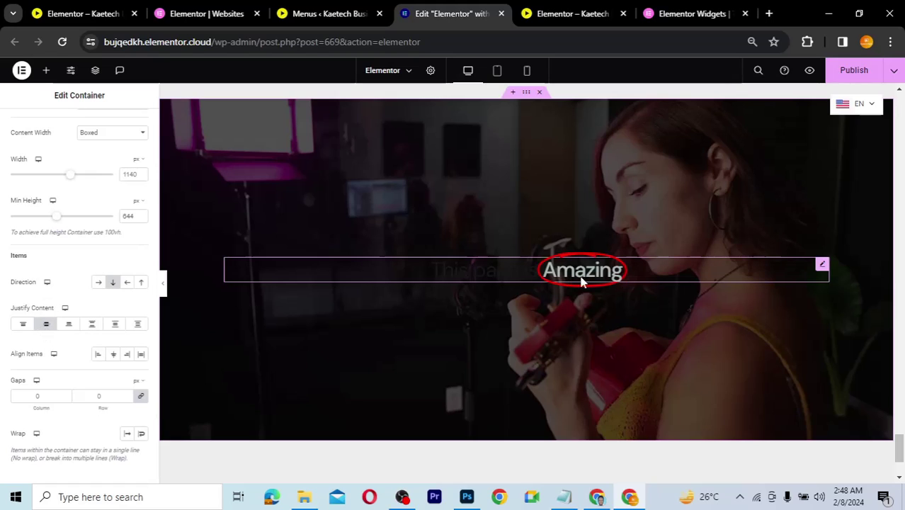
Set the animated headline's main text color to white (#FFFFFF).
click(822, 266)
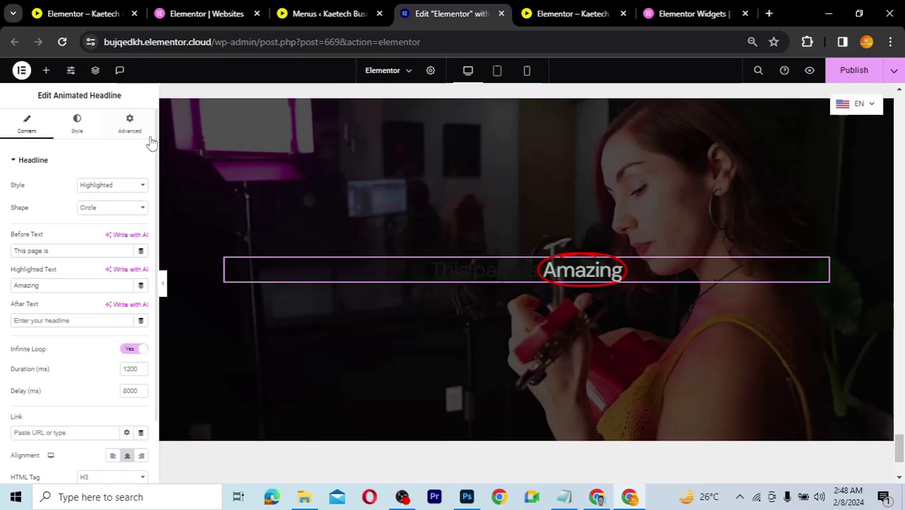
click(80, 126)
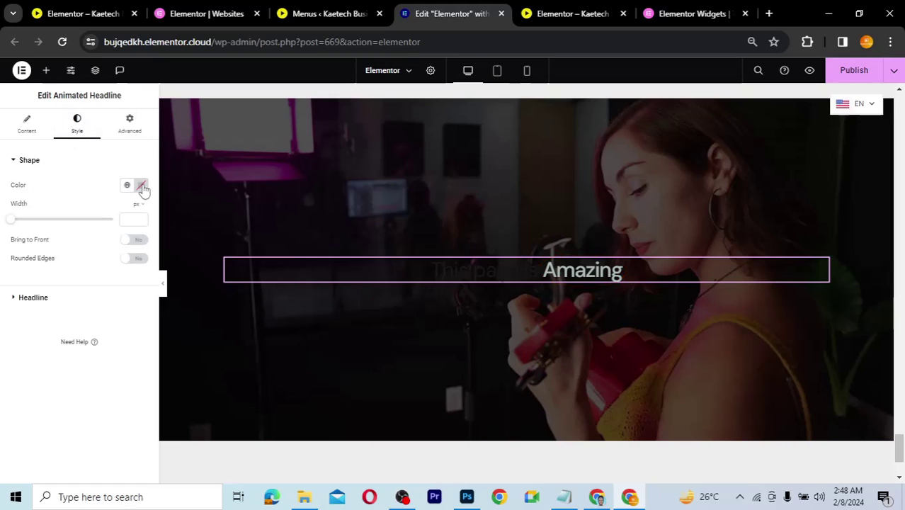
click(48, 299)
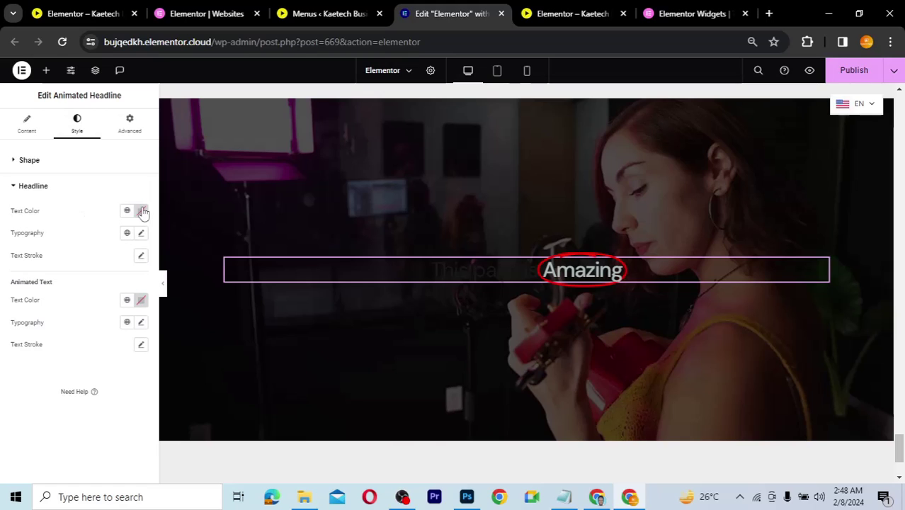
click(141, 210)
click(88, 266)
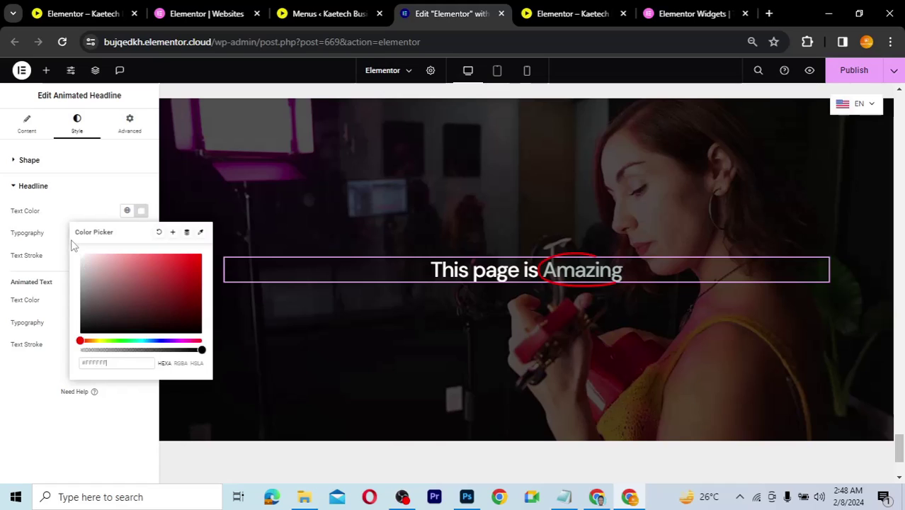
click(411, 276)
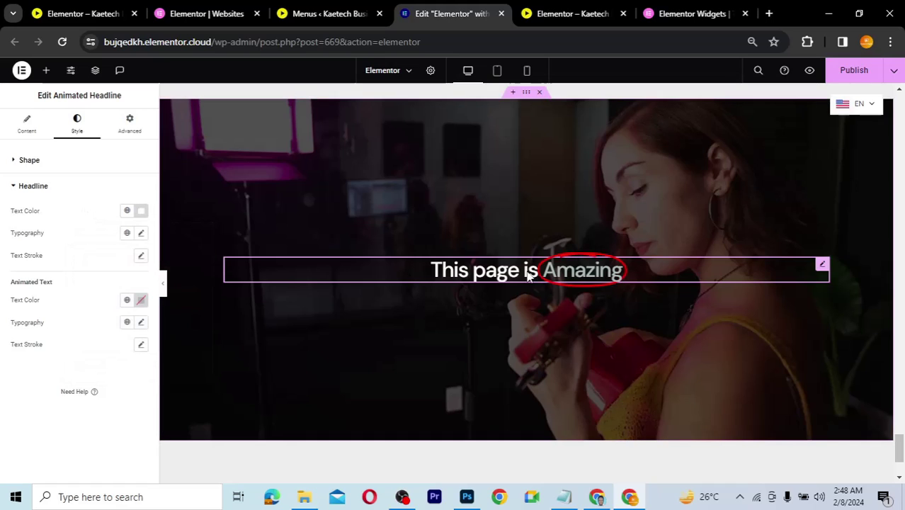
Replace the animated headline's Before Text with "The Best".
click(28, 129)
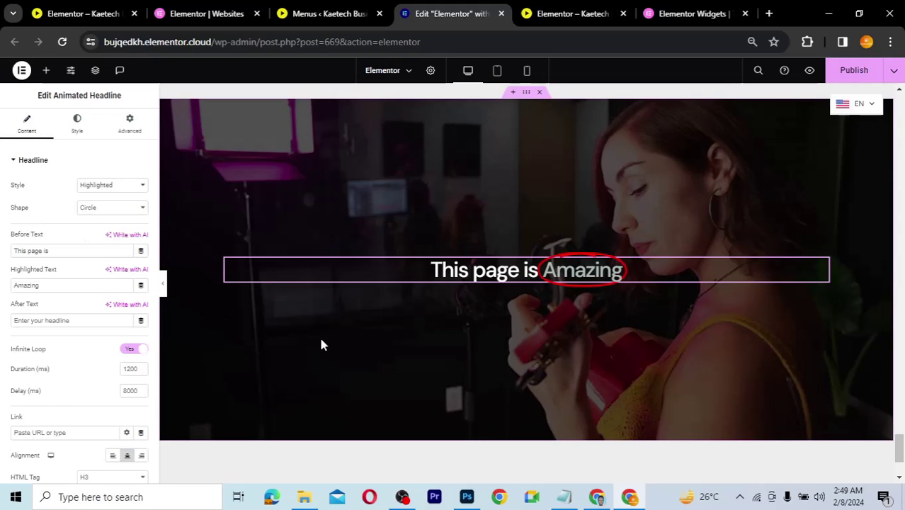
click(58, 252)
key(ctrl+a)
text(T)
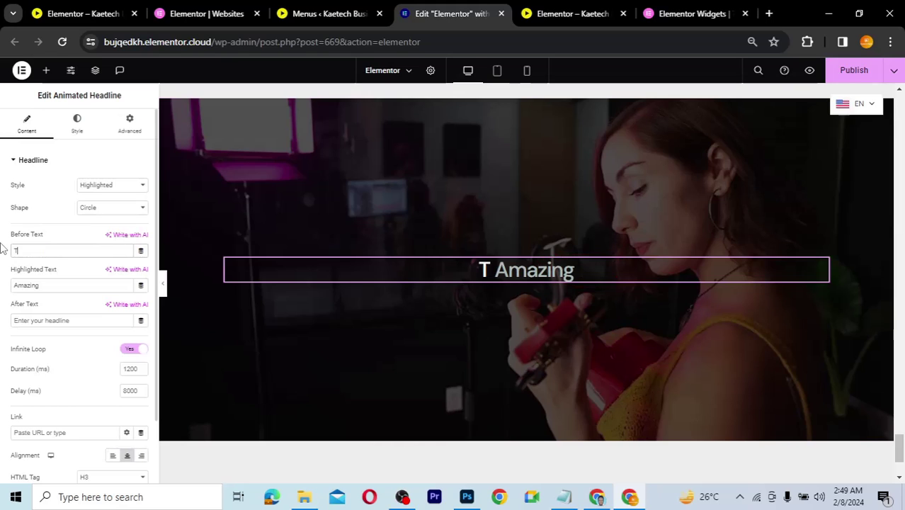
text(he Bes)
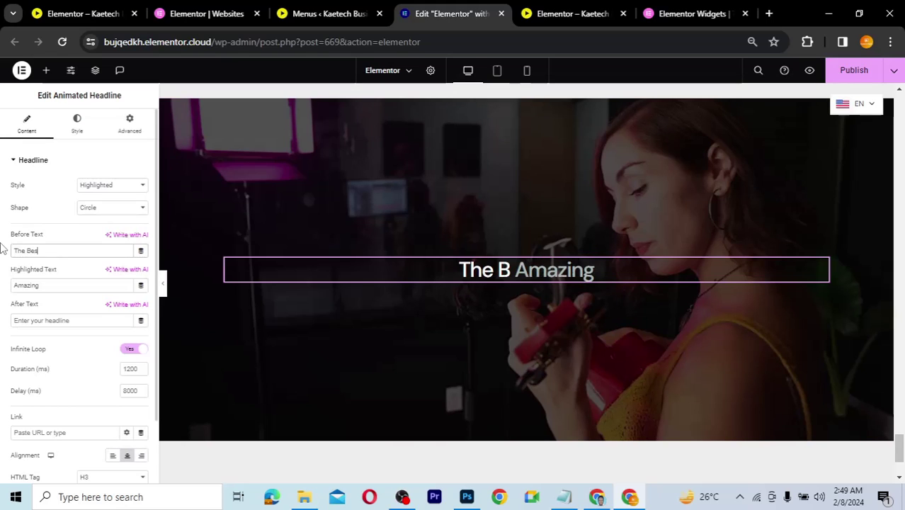
text(t)
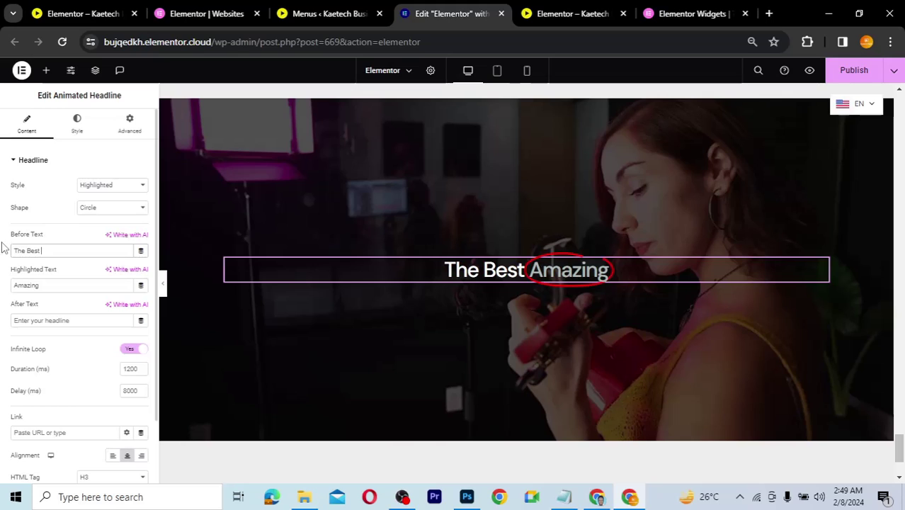
key(BackSpace)
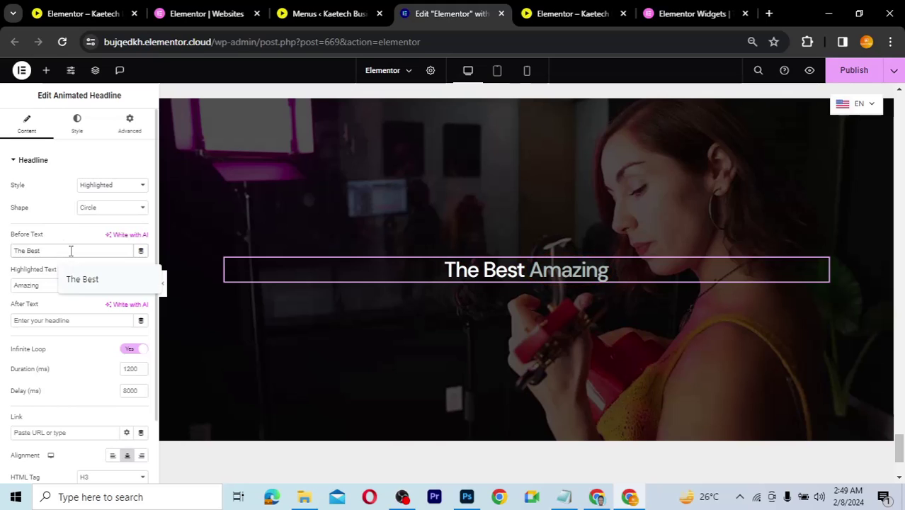
Set the headline's Highlighted Text to "Podcast" and its After Text to "in Ghana".
click(44, 286)
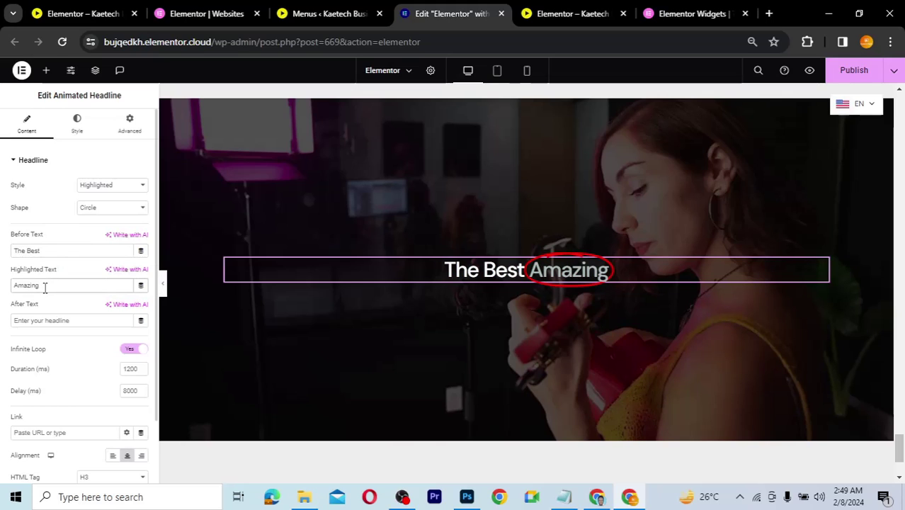
double_click(44, 286)
click(45, 287)
double_click(14, 286)
text(Po)
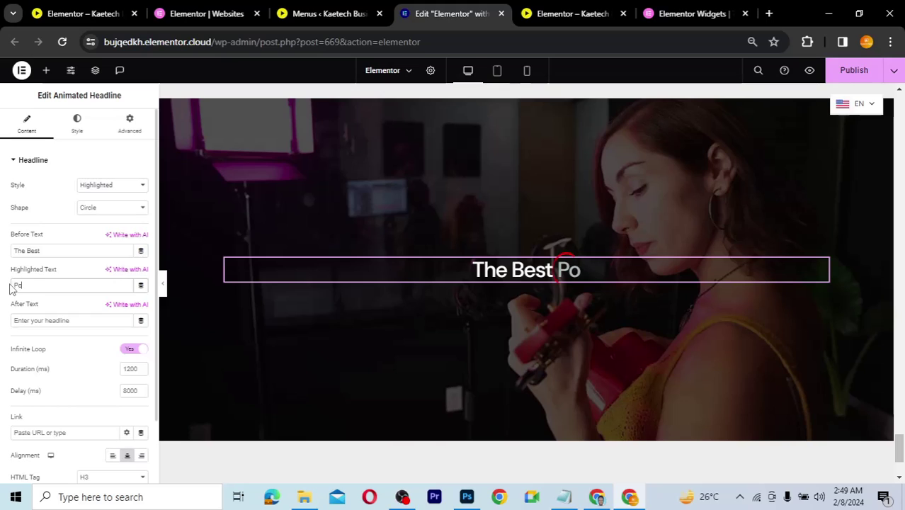
text(dcast)
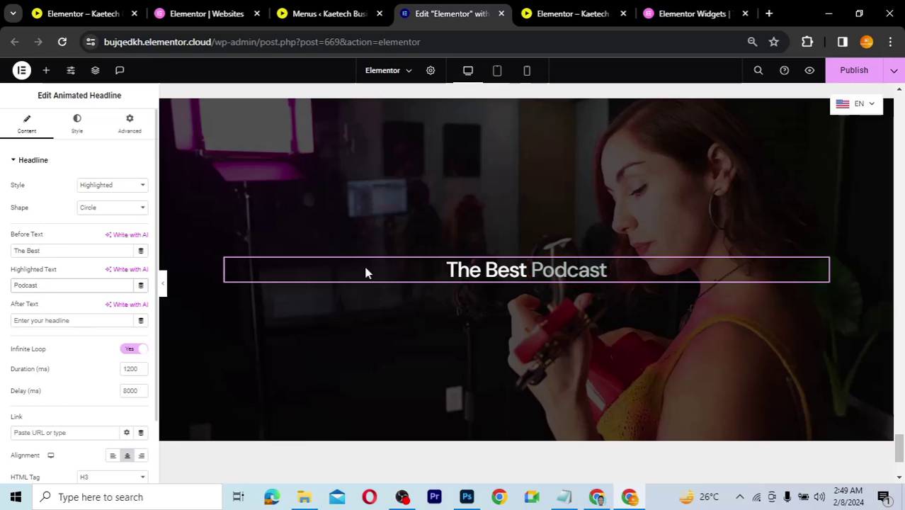
click(46, 319)
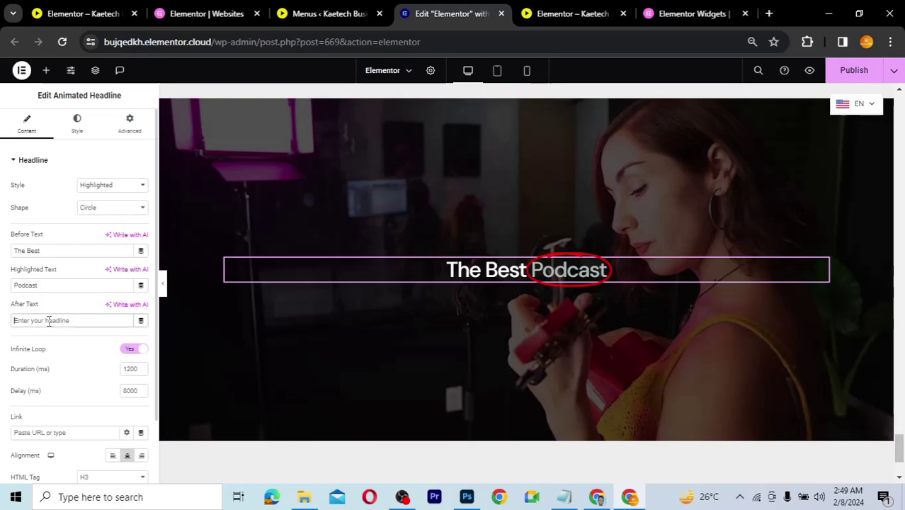
text(in Ghana)
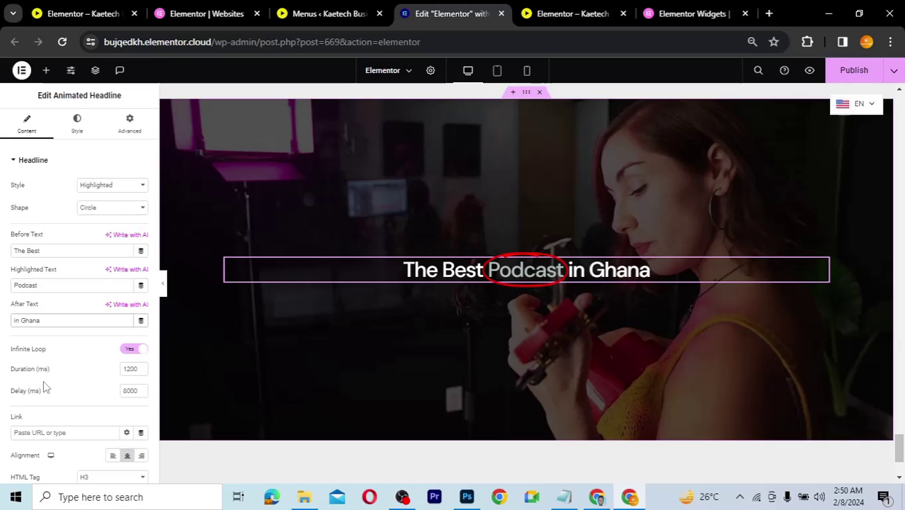
Try the left, center and right alignments on the animated headline and leave it left-aligned.
scroll(43, 383, down, 2)
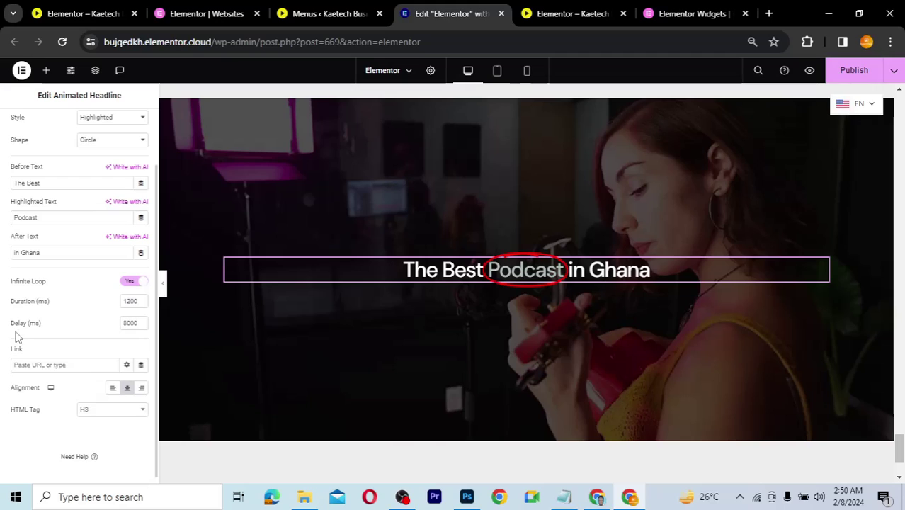
scroll(67, 341, down, 1)
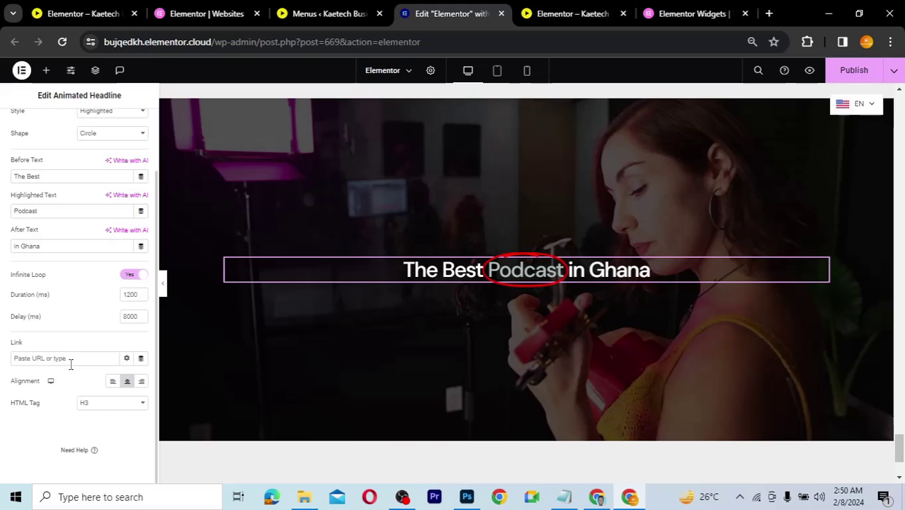
click(112, 381)
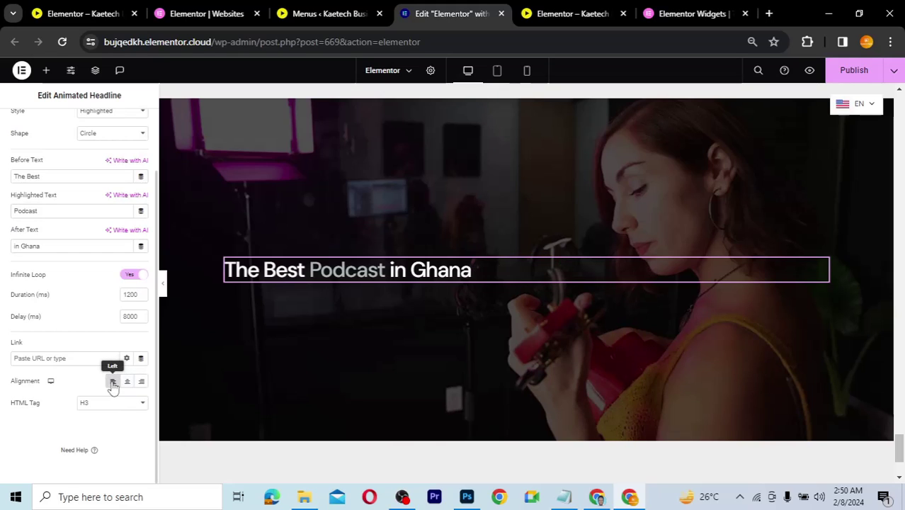
click(127, 382)
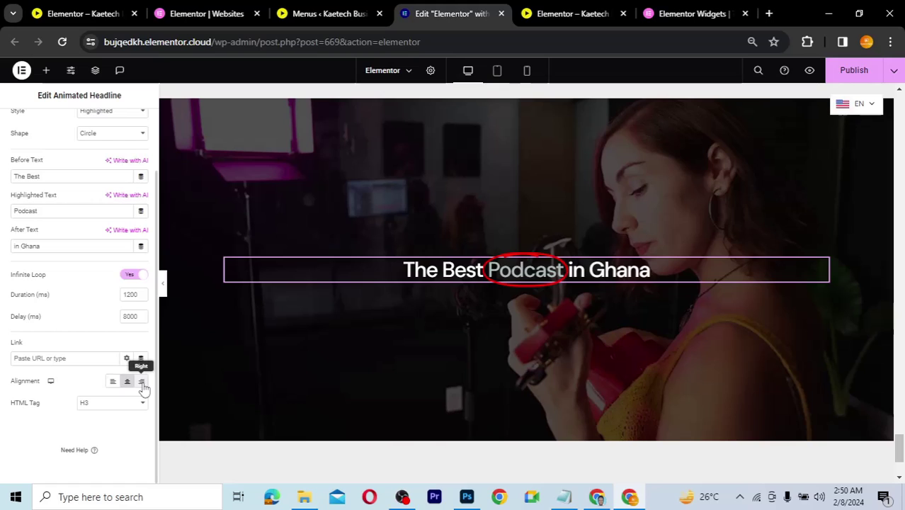
click(141, 382)
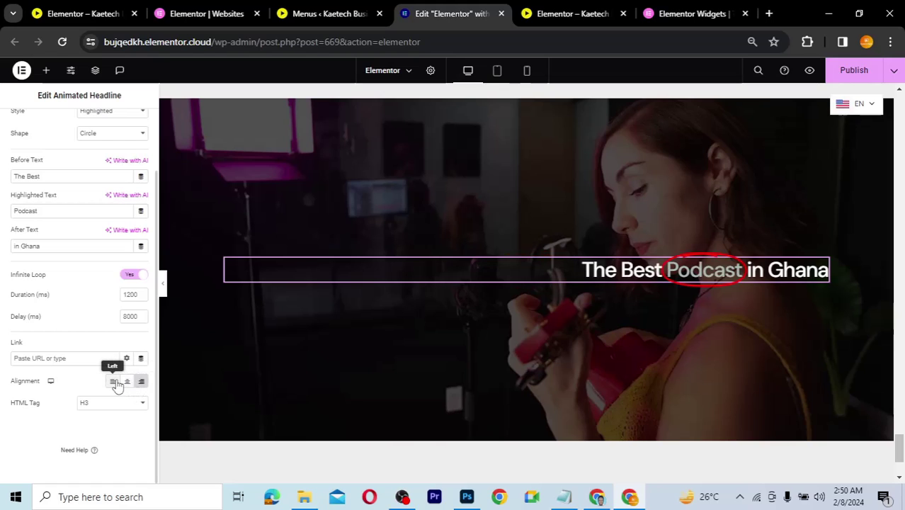
click(113, 382)
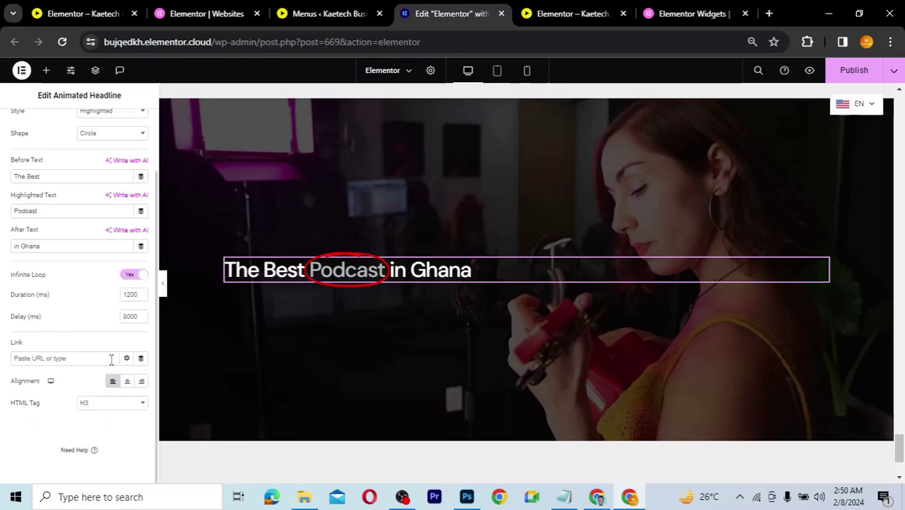
Change the animated headline's style from Highlighted to Rotating.
scroll(93, 315, up, 2)
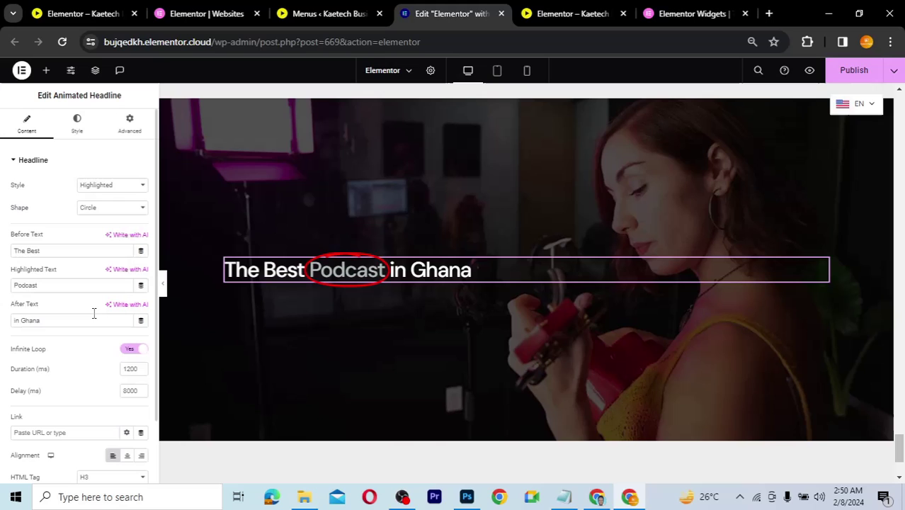
click(81, 128)
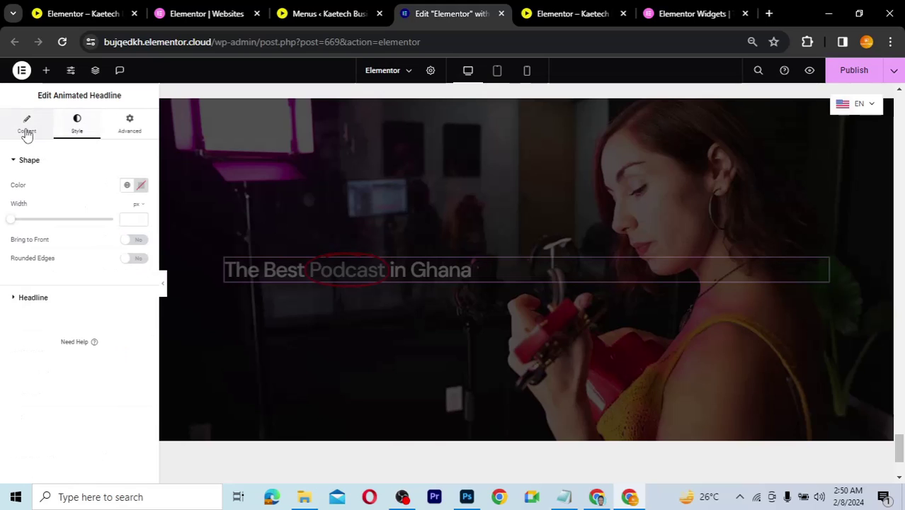
click(26, 125)
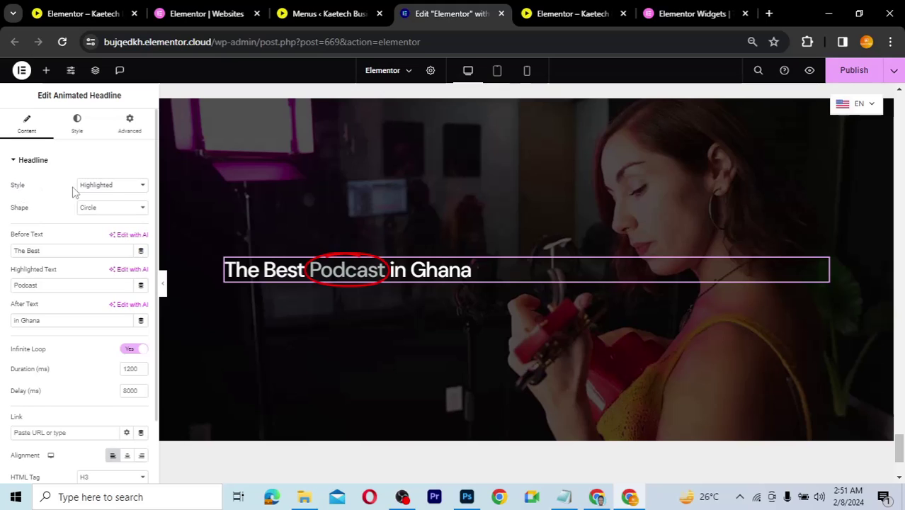
click(106, 189)
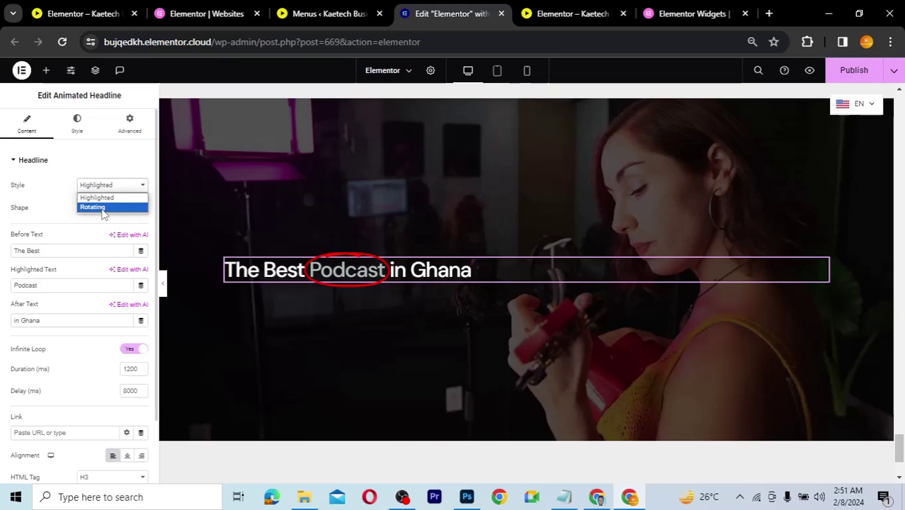
click(103, 208)
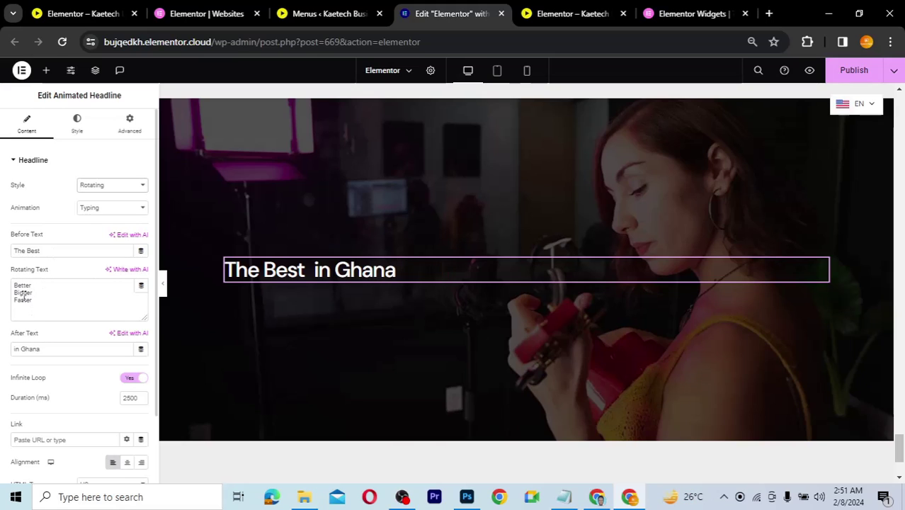
Replace the three rotating text lines with "Podcast", "Web Designer" and "Digital Marketer".
drag(34, 286, 6, 291)
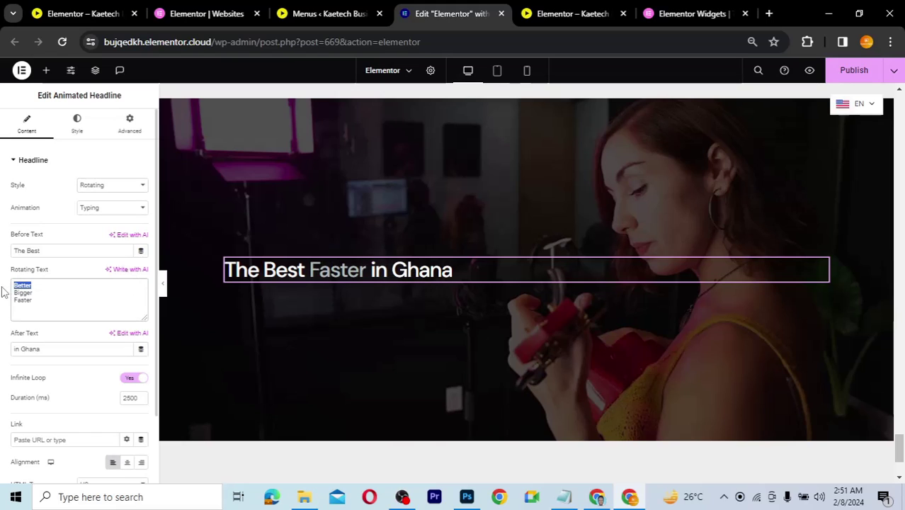
text(Podcast)
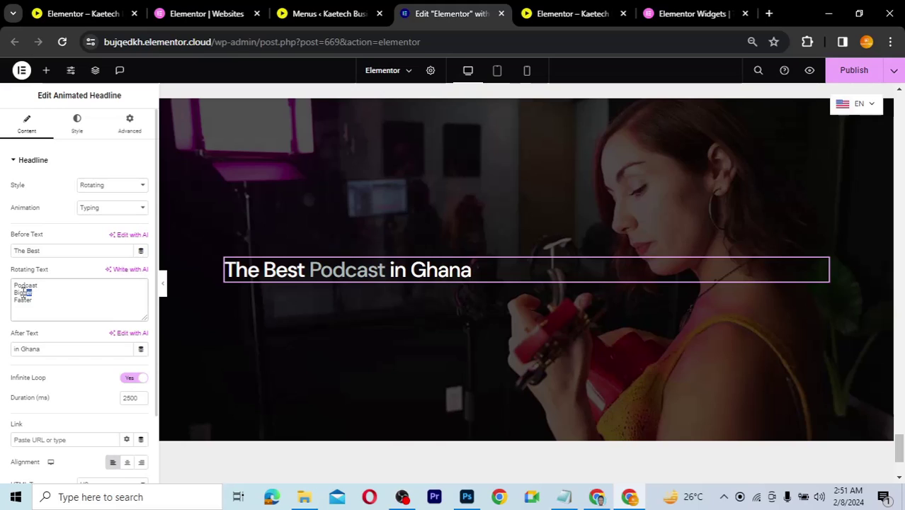
drag(33, 292, 3, 298)
text(Web Designer)
drag(34, 301, 8, 308)
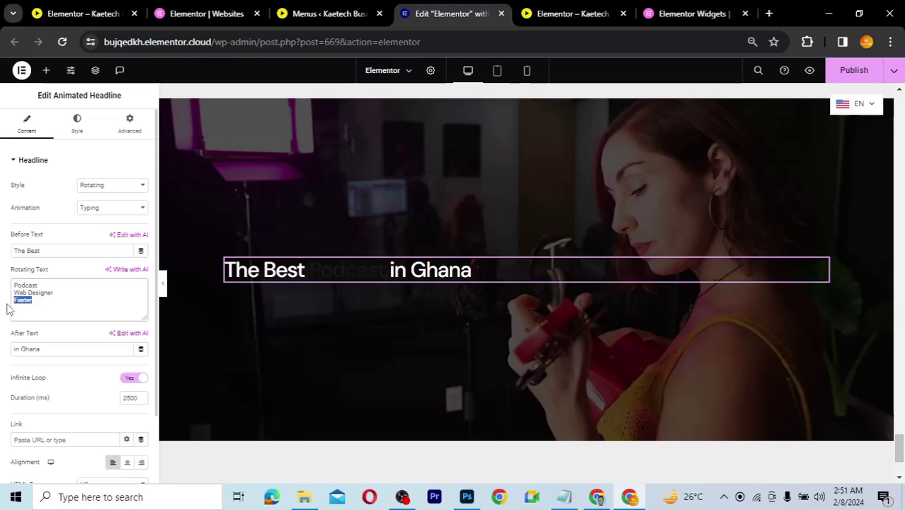
text(Digital Ma)
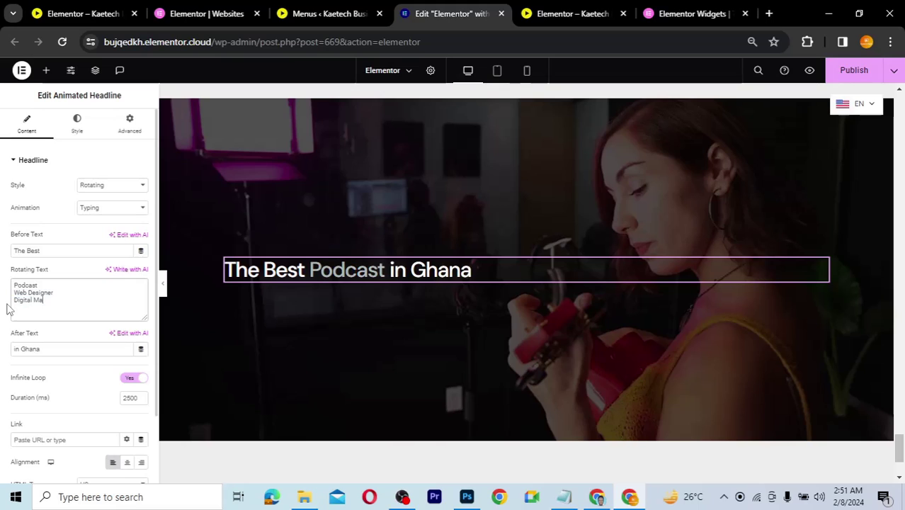
text(rketer)
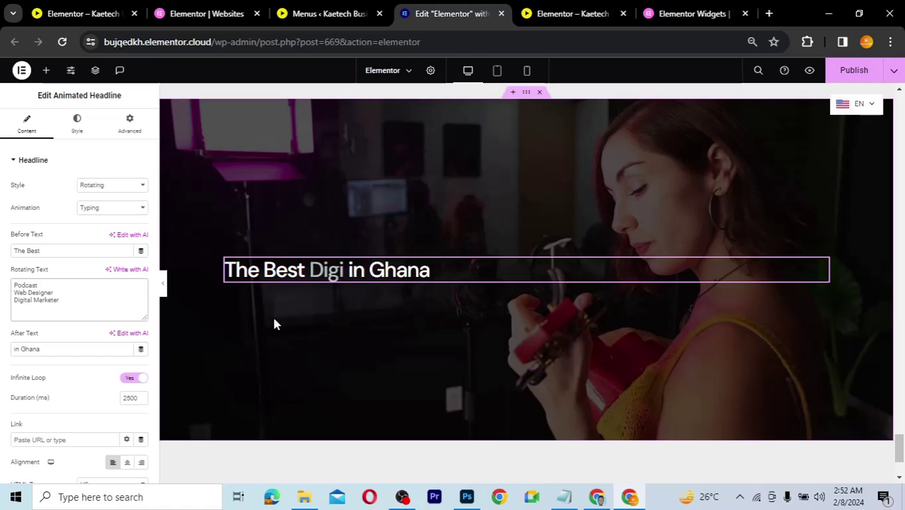
Remove the "Podcast" line from the headline's rotating text.
drag(38, 284, 5, 285)
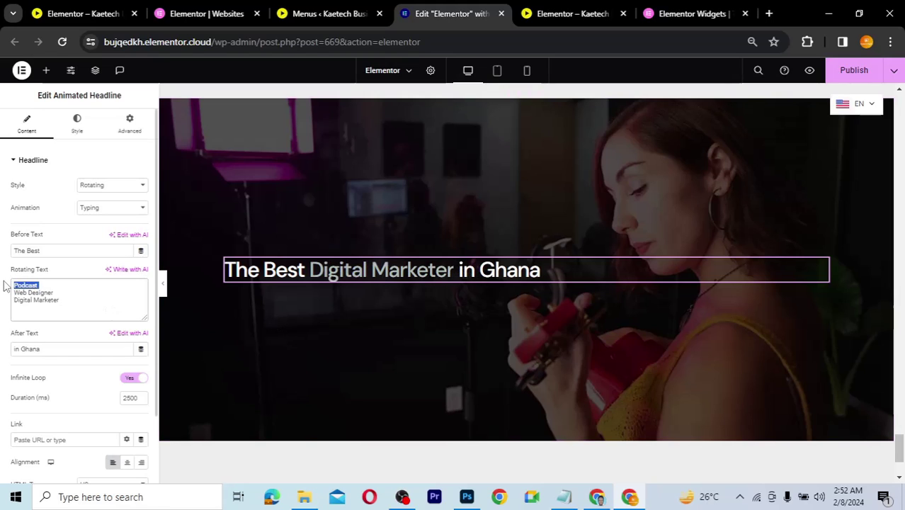
key(Delete)
key(Delete)
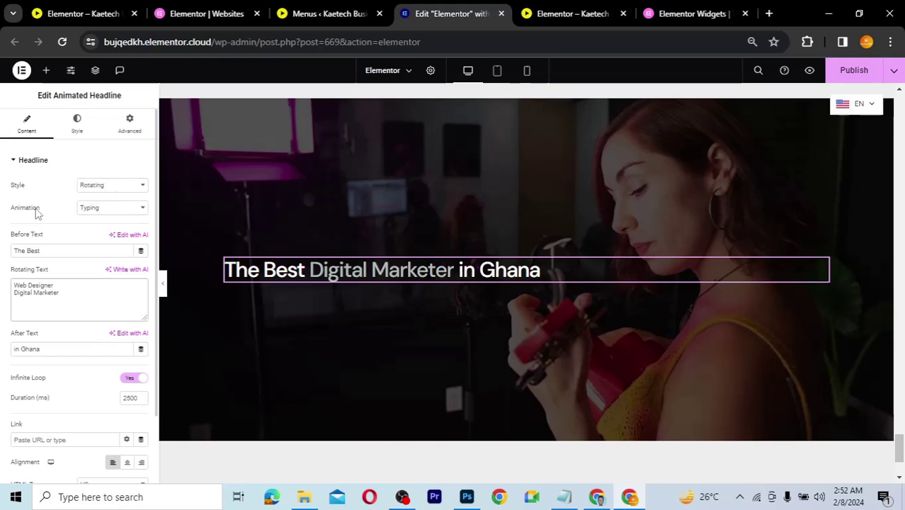
Try the Clip, Flip and Swirl animations on the rotating headline text.
click(115, 208)
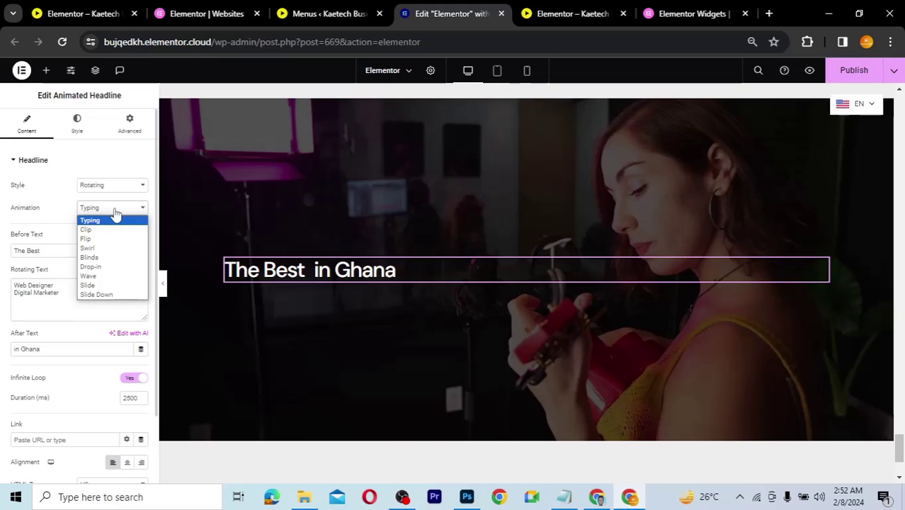
click(102, 230)
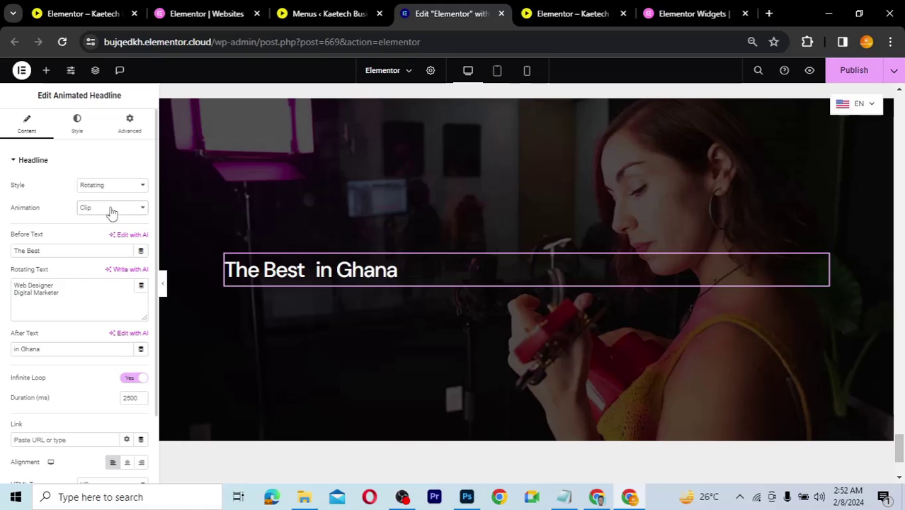
click(111, 207)
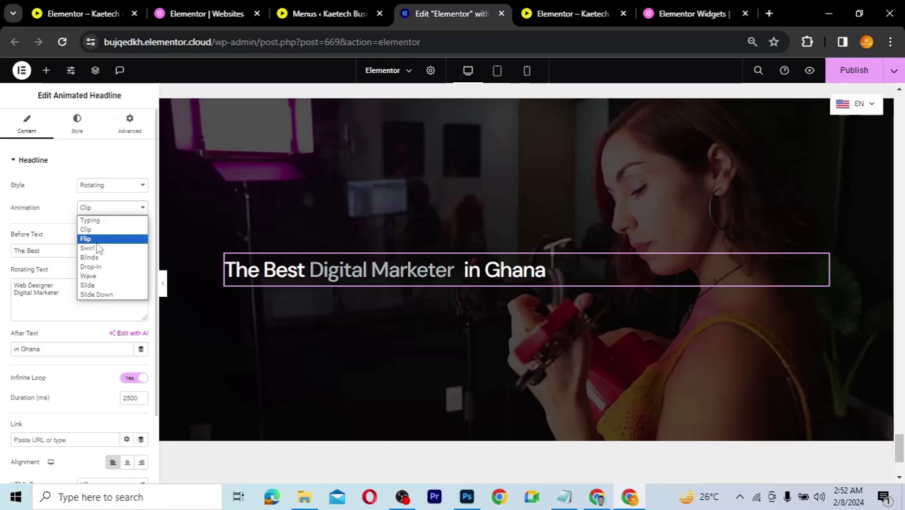
click(98, 241)
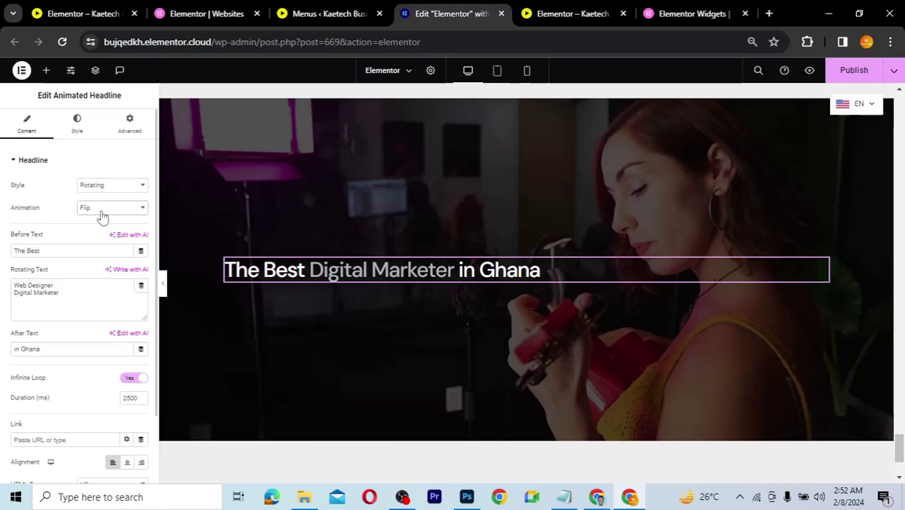
click(102, 212)
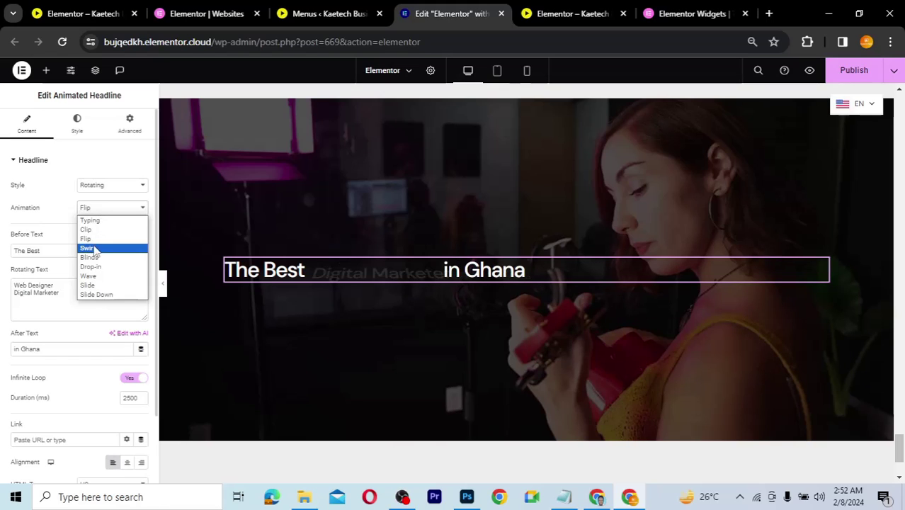
click(97, 249)
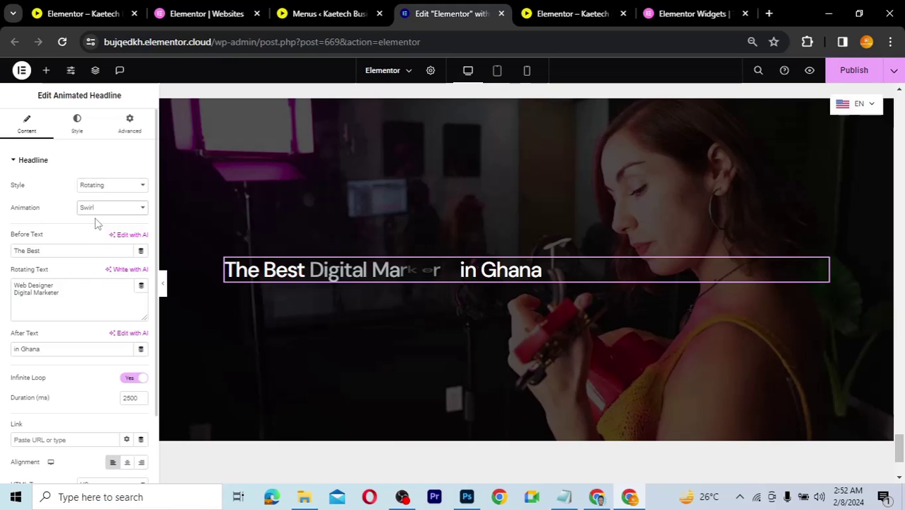
Try the Blinds, Drop-in and Wave animations on the rotating headline text.
click(101, 209)
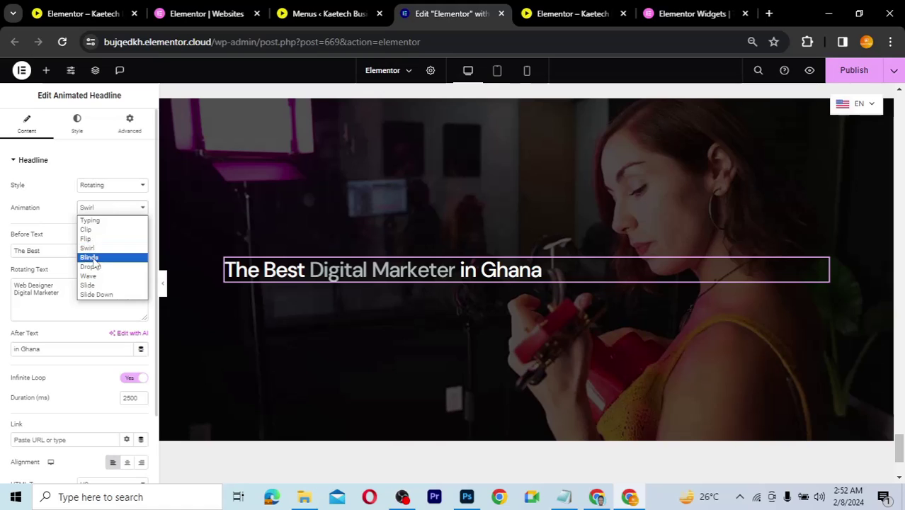
click(94, 258)
click(105, 212)
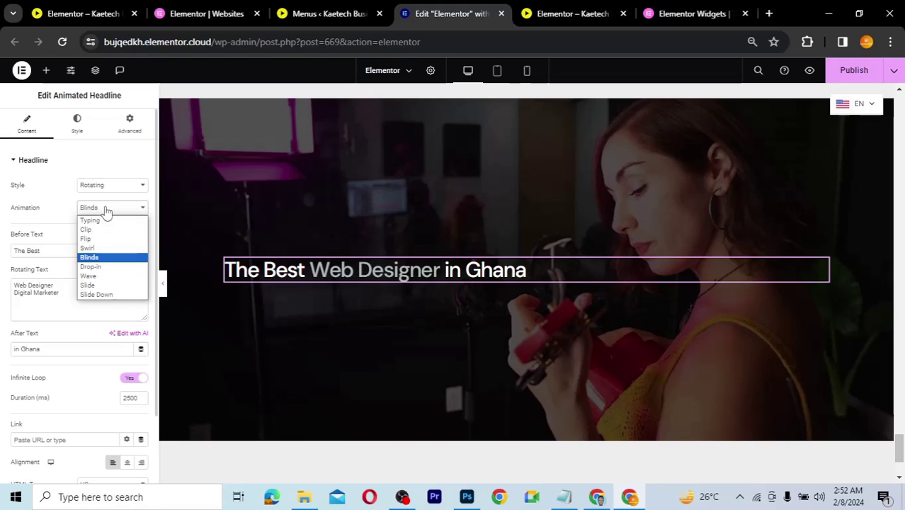
click(91, 268)
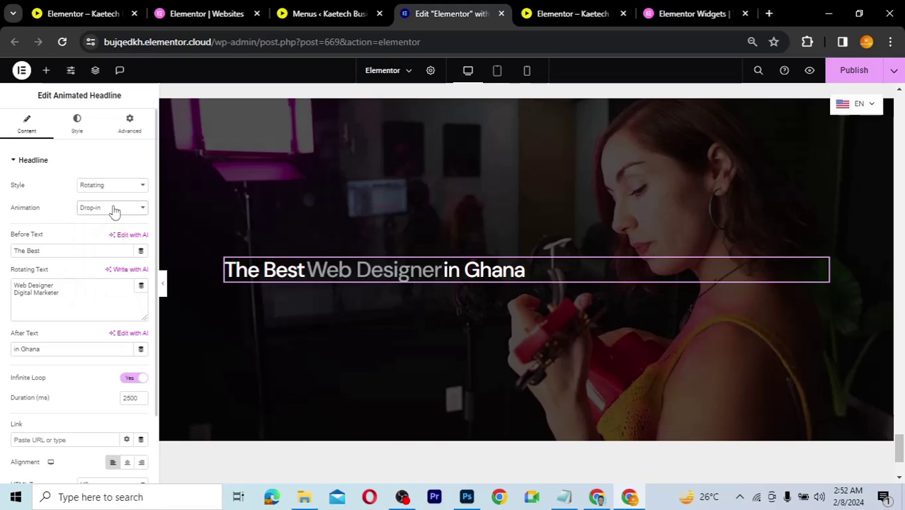
click(114, 211)
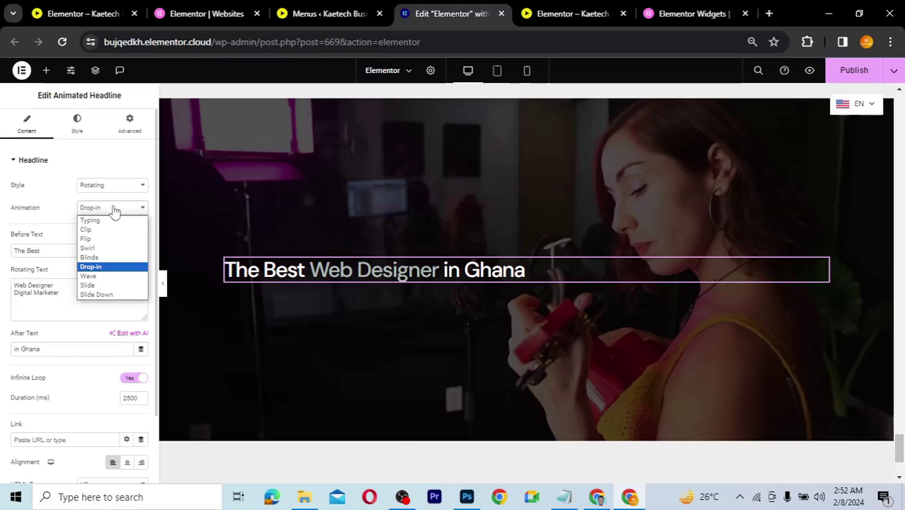
key(Down)
key(Return)
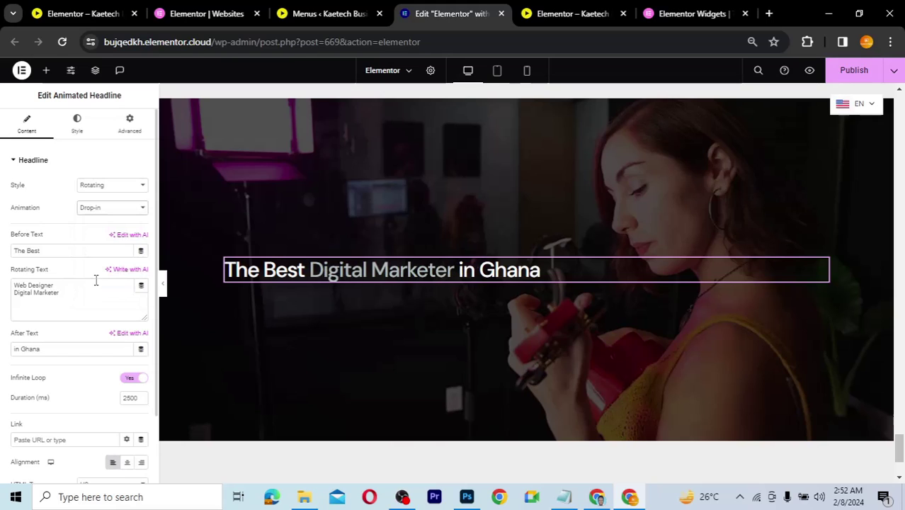
Try the Slide and Slide Down animations on the rotating text and settle on Clip.
click(114, 210)
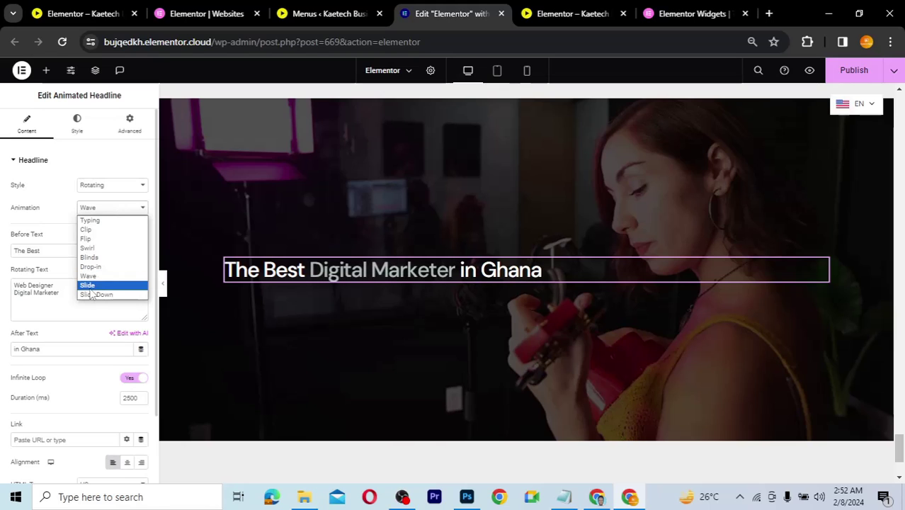
key(Escape)
key(Down)
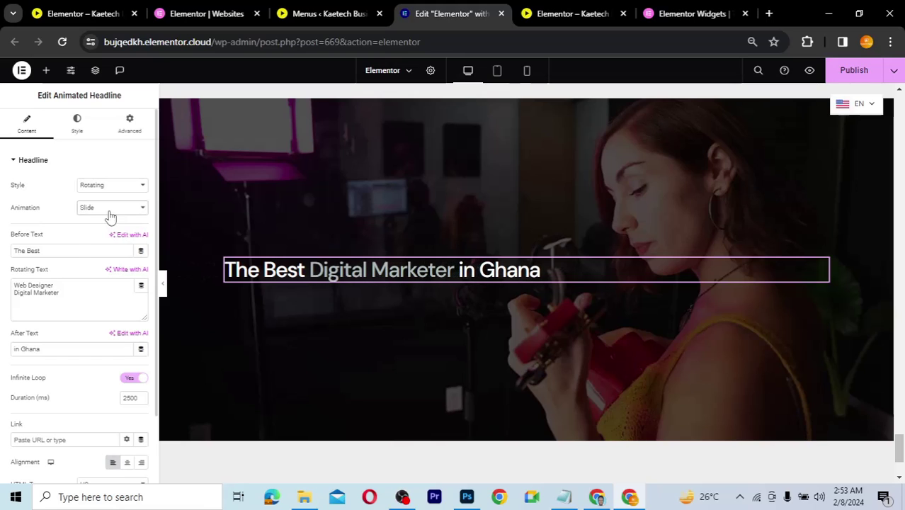
click(110, 212)
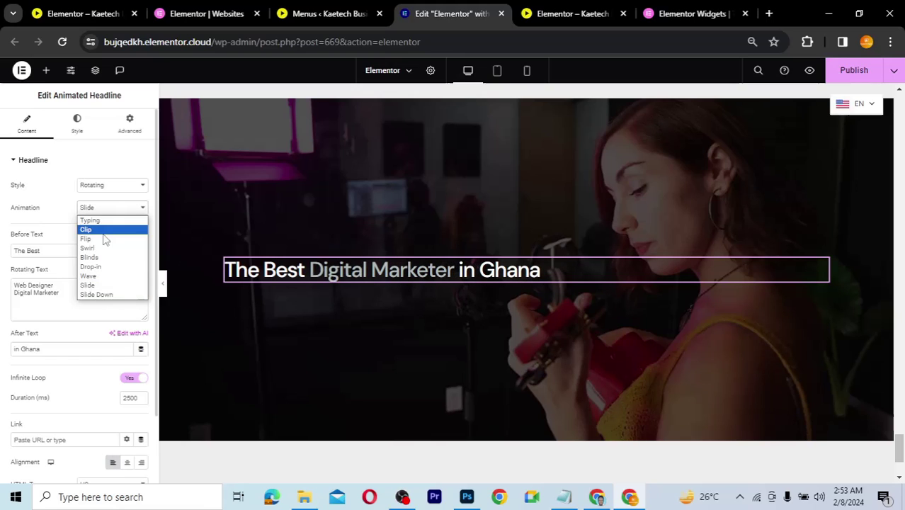
click(97, 295)
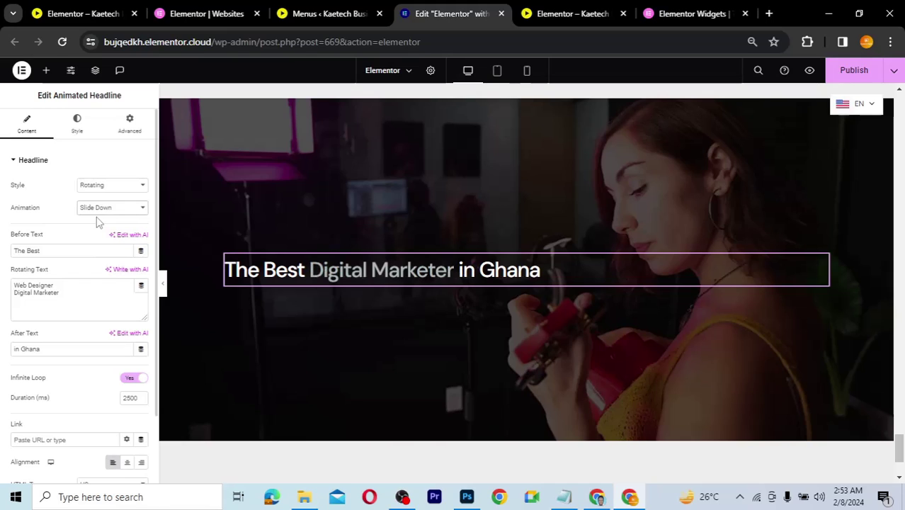
click(101, 208)
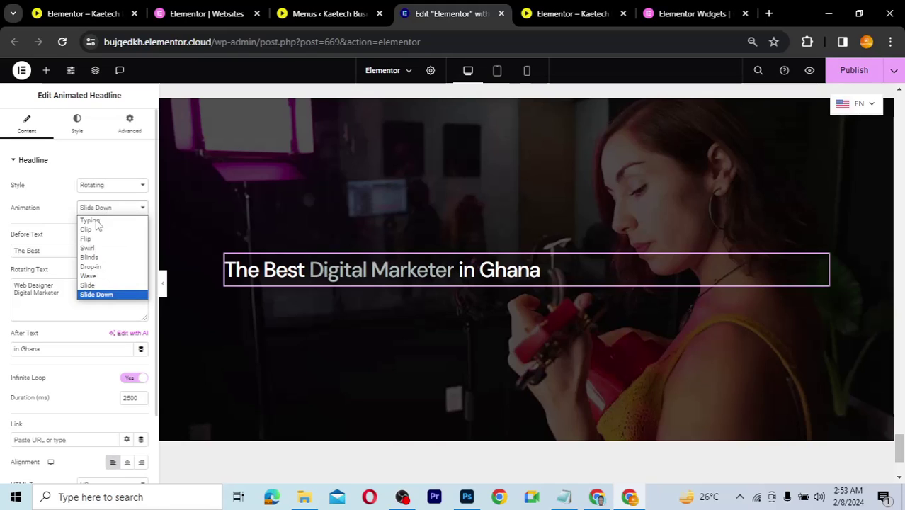
click(94, 232)
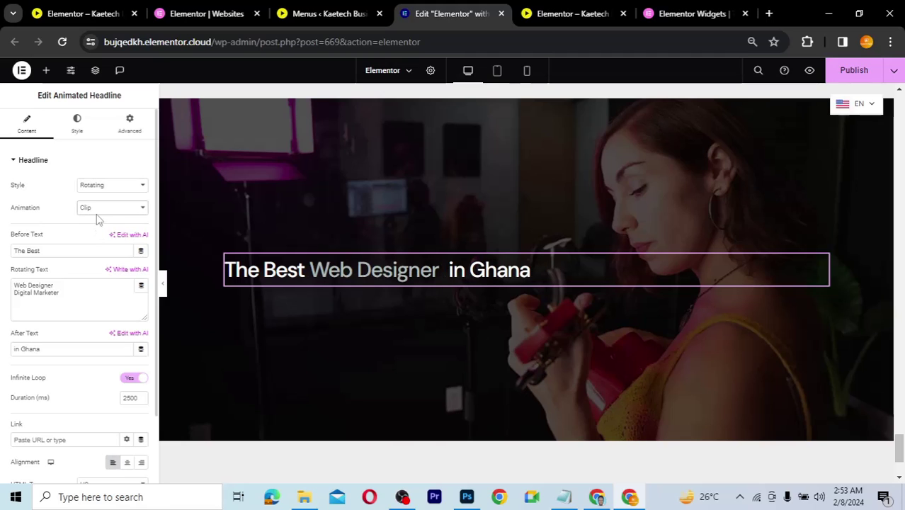
Return the headline to the Highlighted style and set its highlight shape to Curly.
click(109, 186)
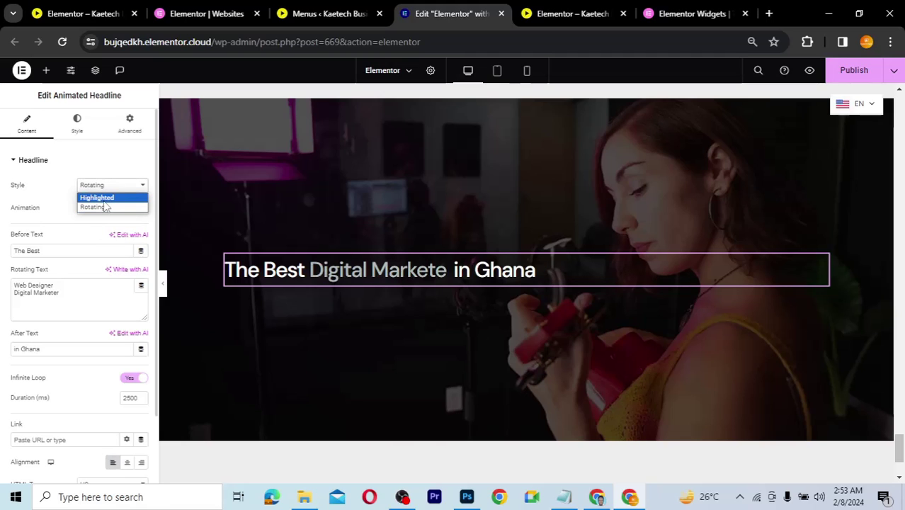
click(103, 200)
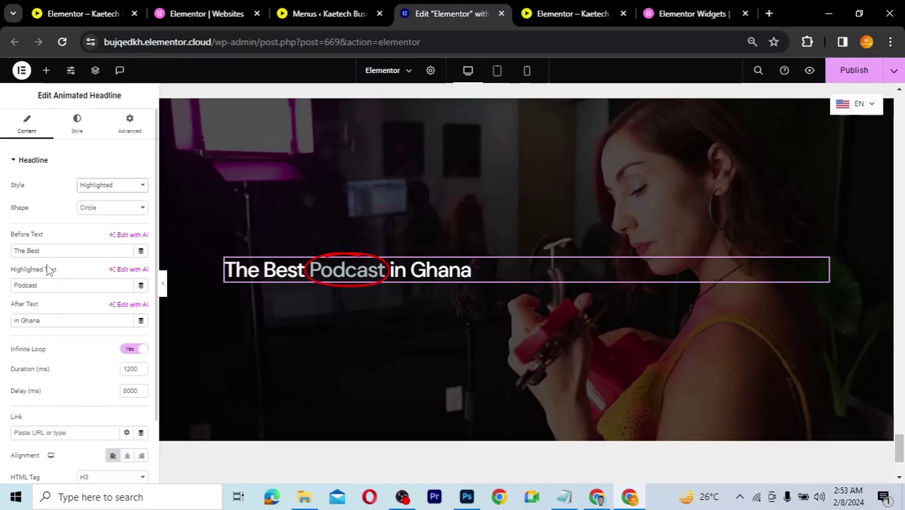
click(119, 214)
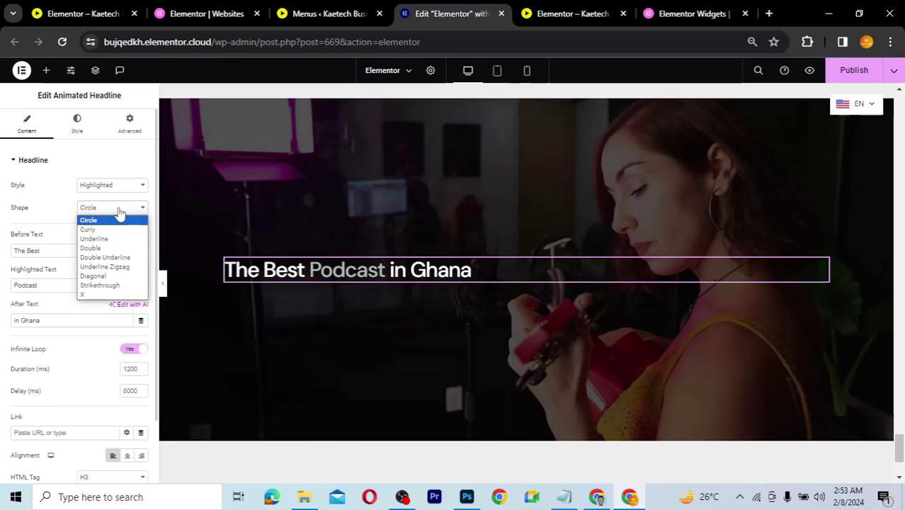
click(106, 221)
key(Down)
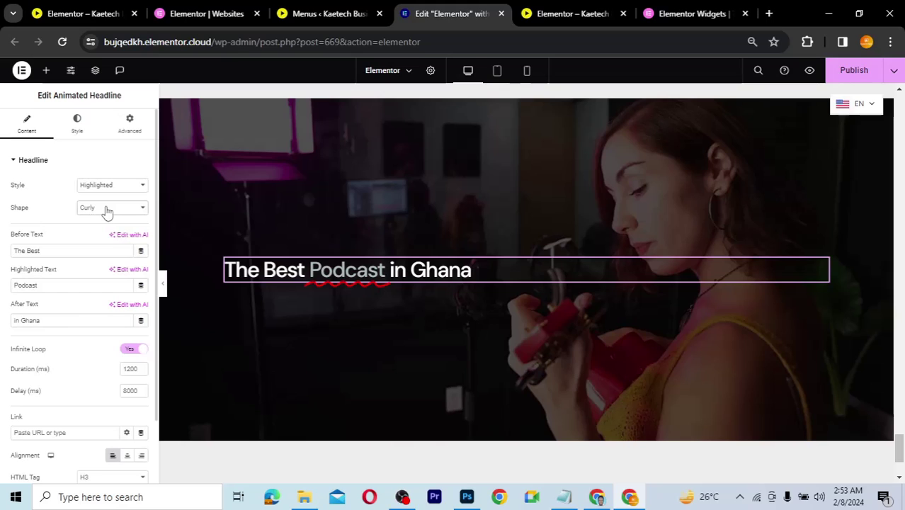
Change the highlight shape of the animated headline to Underline.
click(106, 213)
click(98, 240)
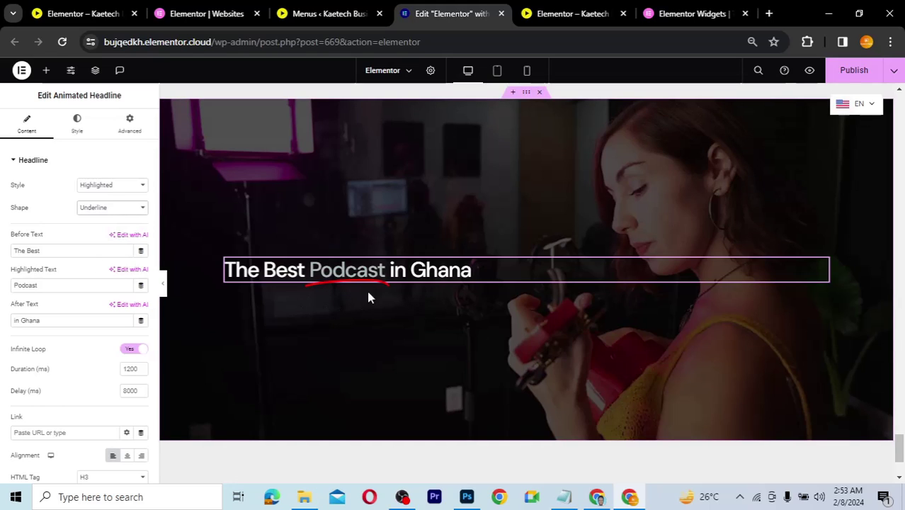
click(105, 208)
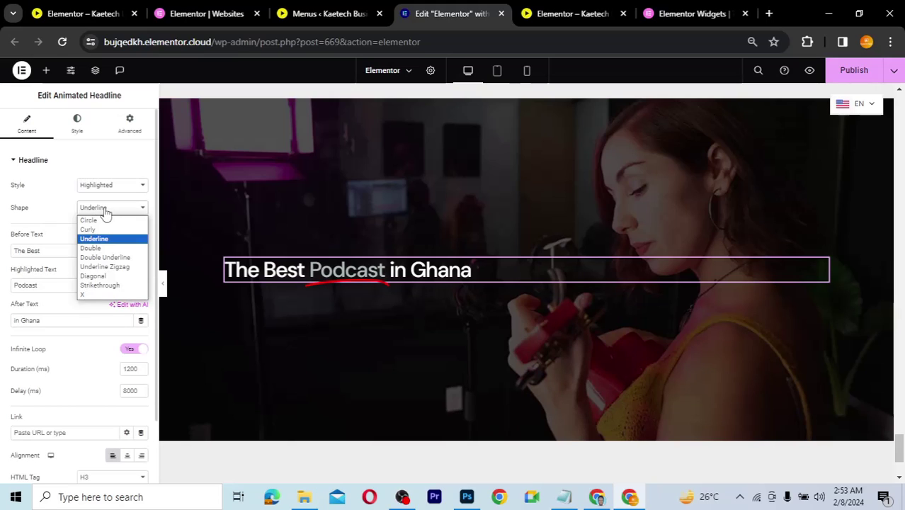
click(104, 210)
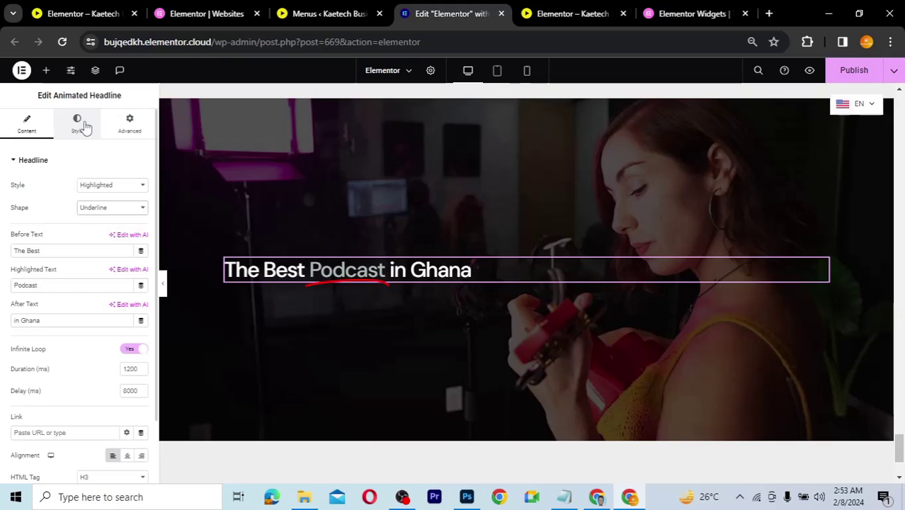
Set the font family of the headline text to Arial in its typography settings.
click(77, 125)
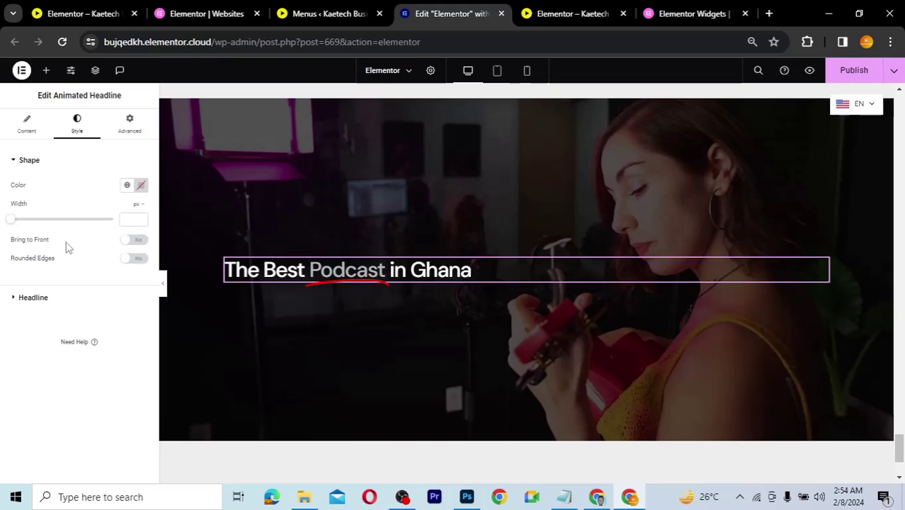
click(32, 300)
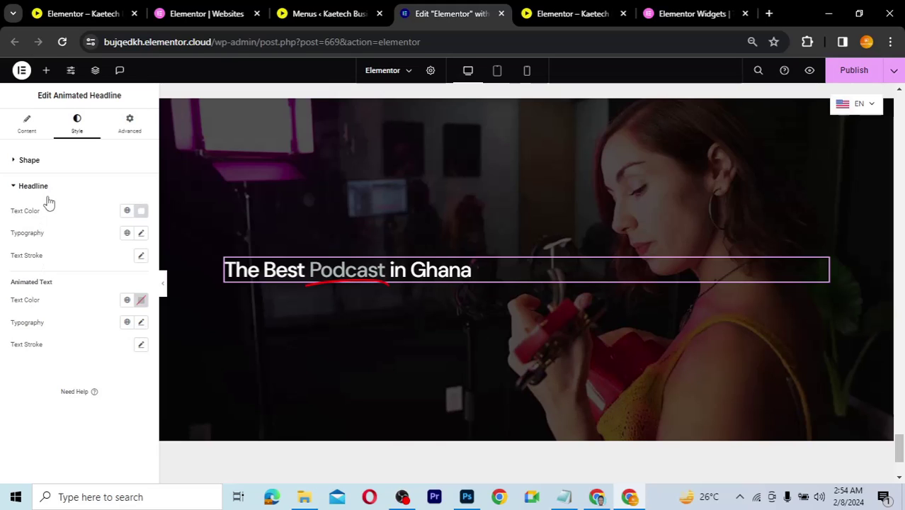
click(141, 233)
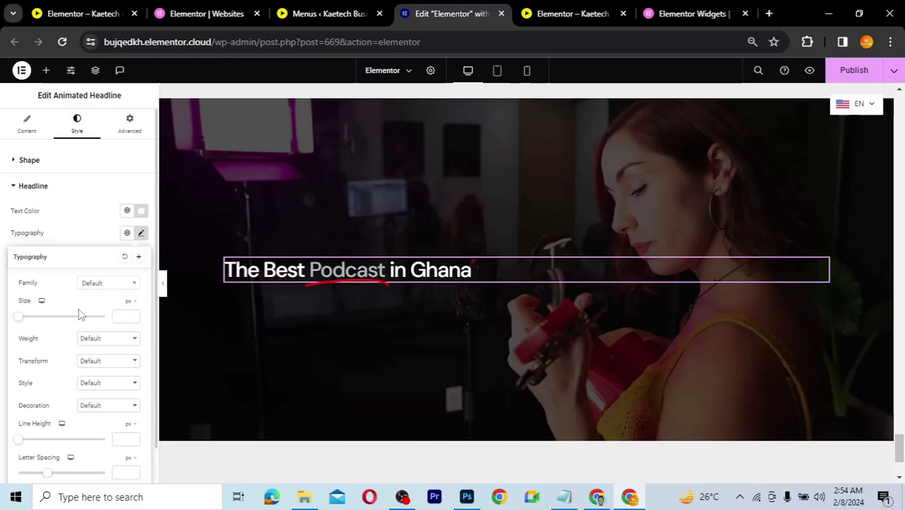
scroll(80, 315, down, 1)
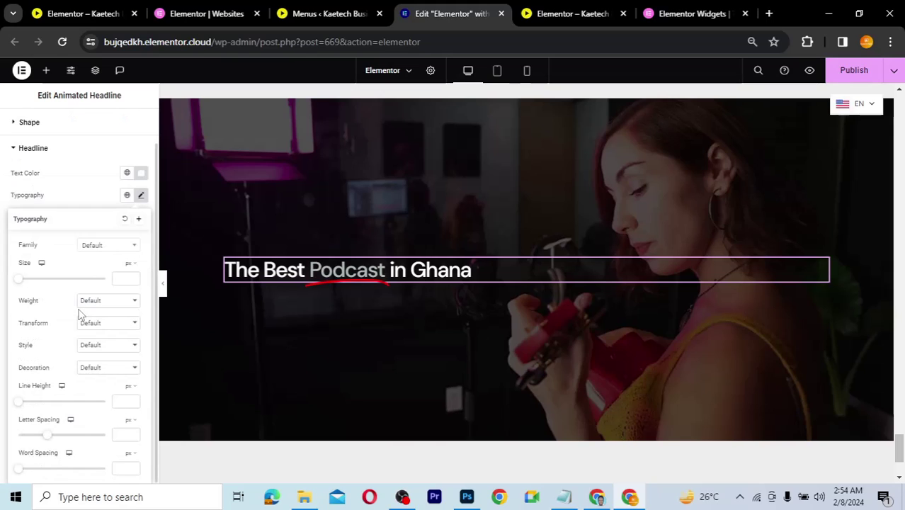
click(115, 253)
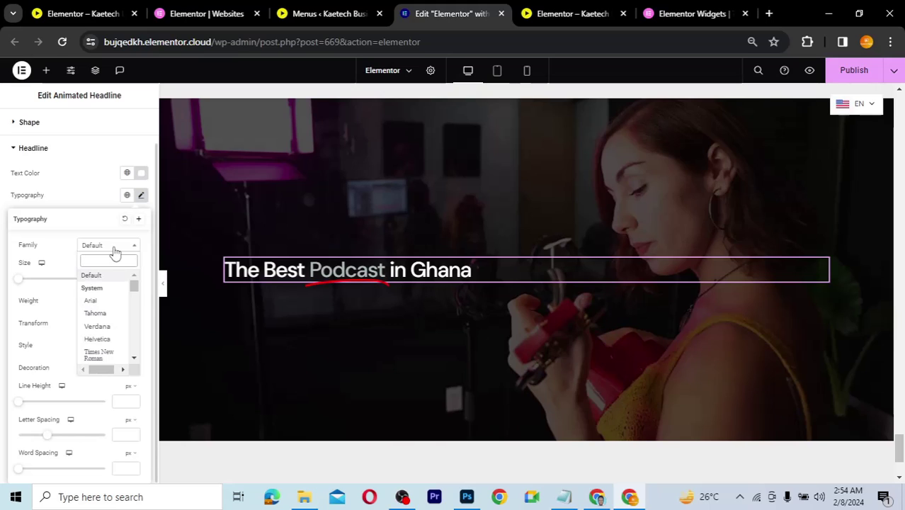
click(91, 300)
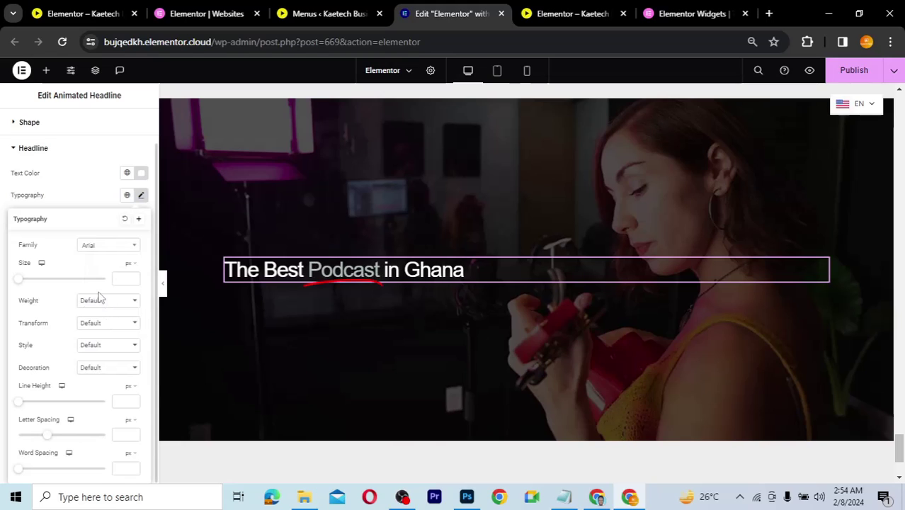
Set the headline text size to 68 px, keep the default weight and close its typography settings.
click(20, 280)
drag(32, 282, 48, 283)
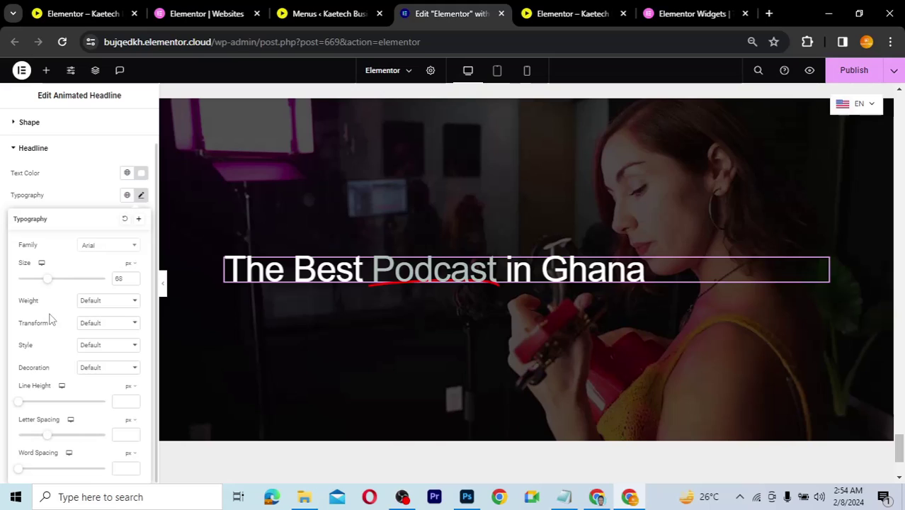
click(103, 305)
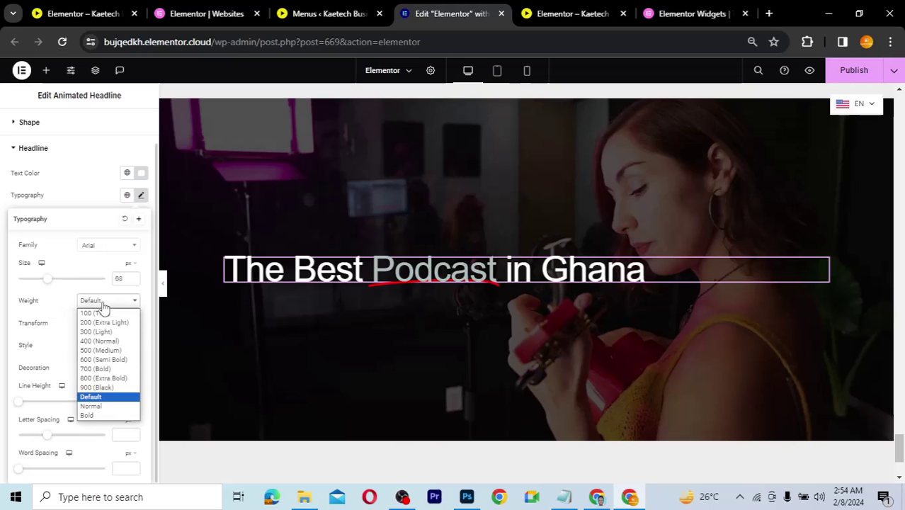
click(103, 305)
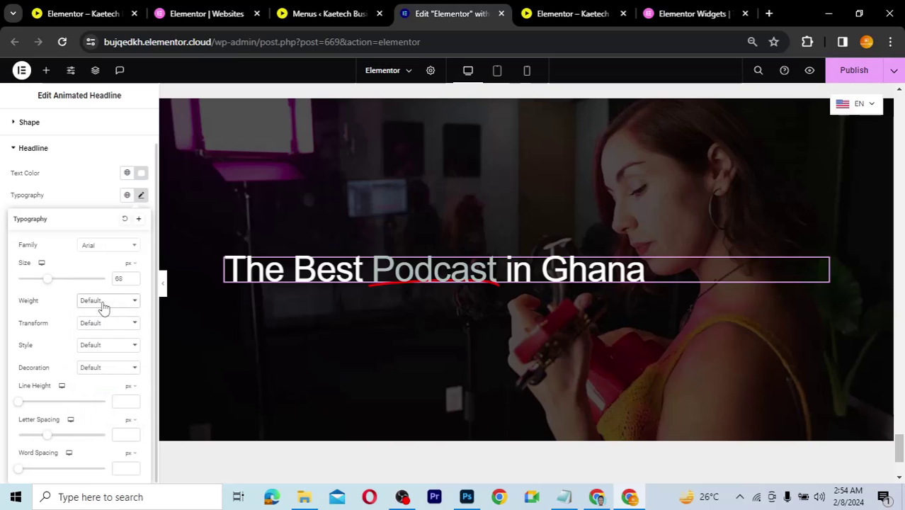
click(88, 205)
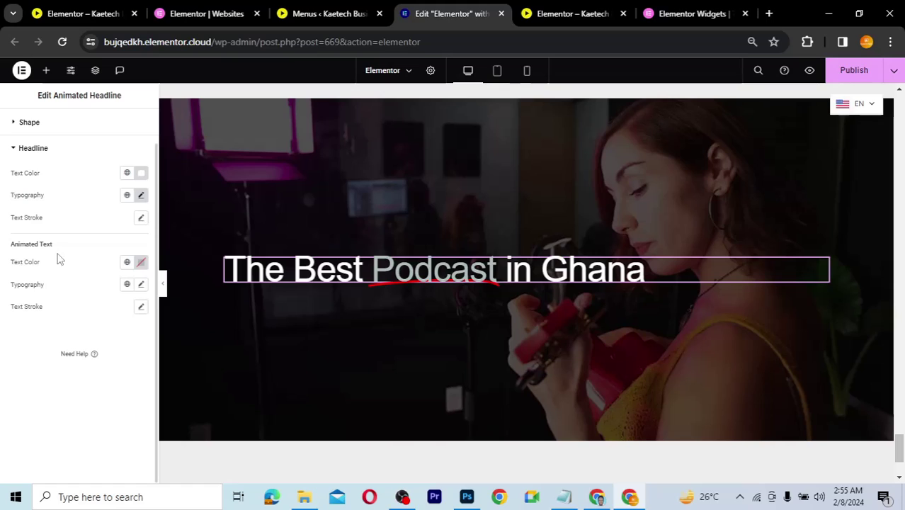
Give the animated text the Theme Accent global color and set its font family to Tahoma.
click(126, 262)
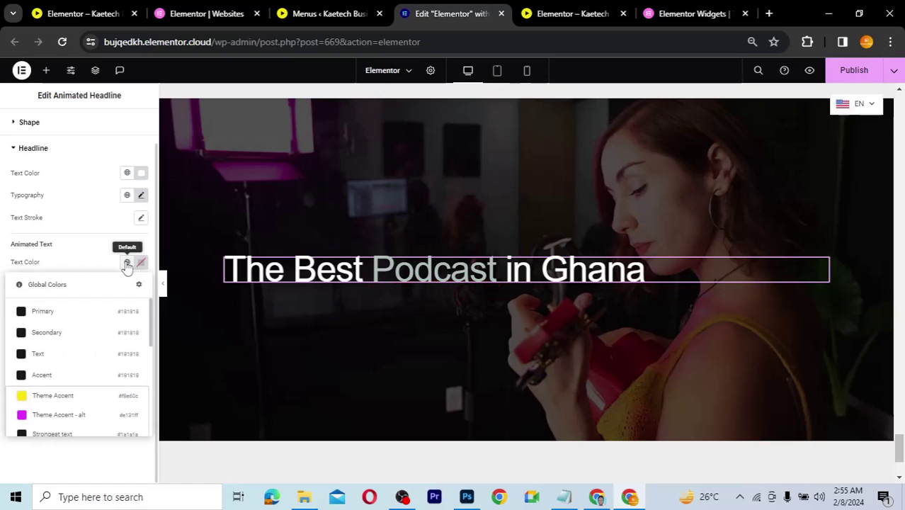
click(53, 395)
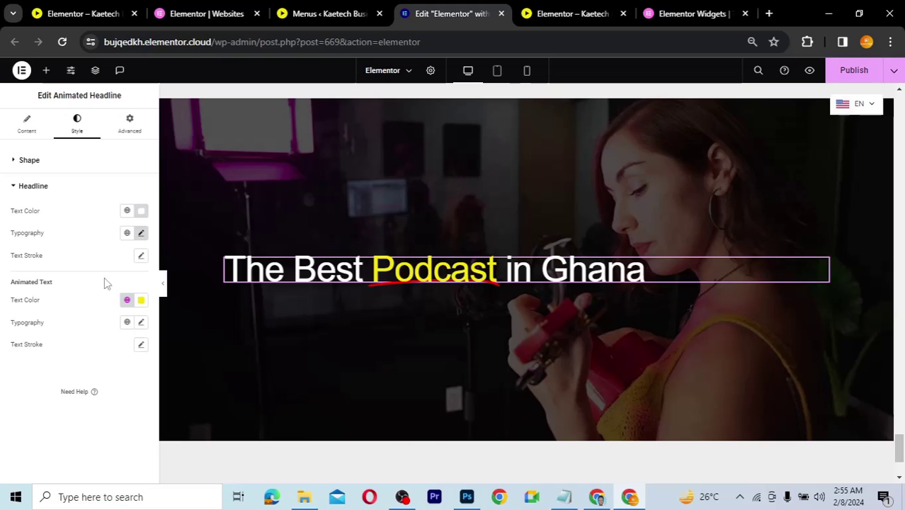
click(141, 323)
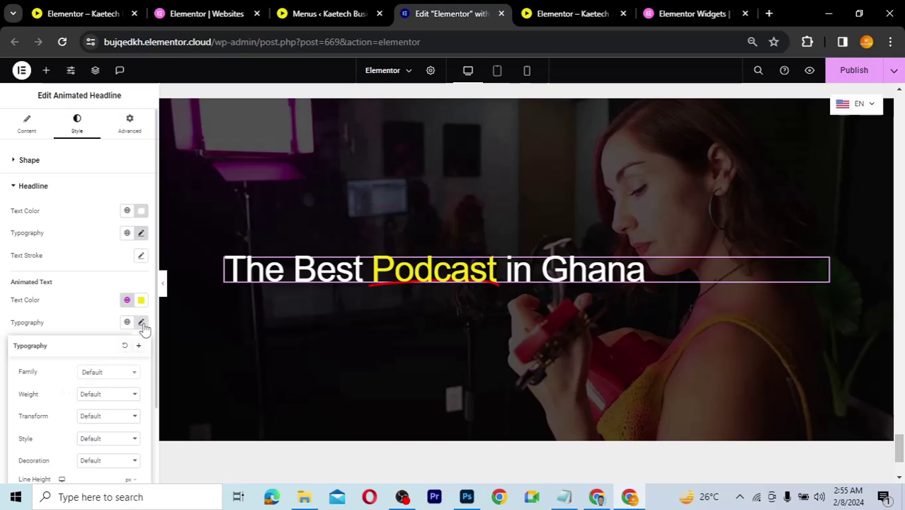
click(112, 375)
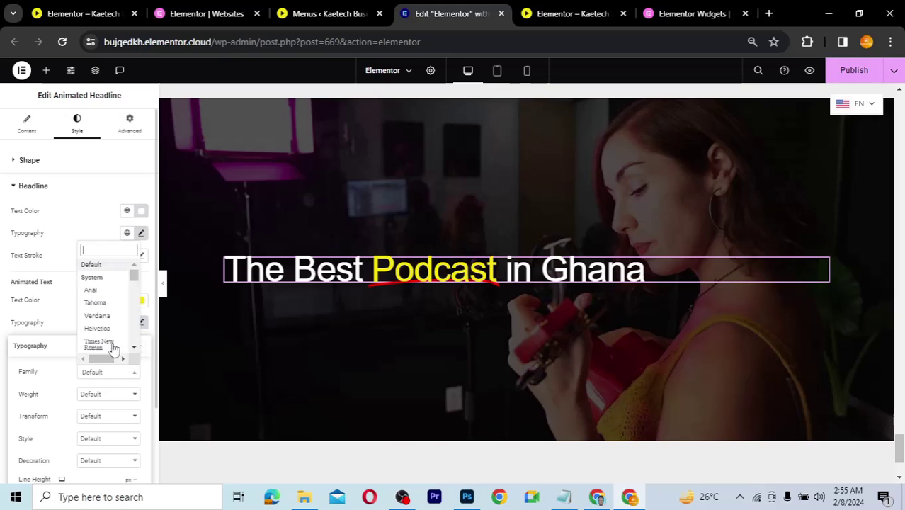
click(96, 303)
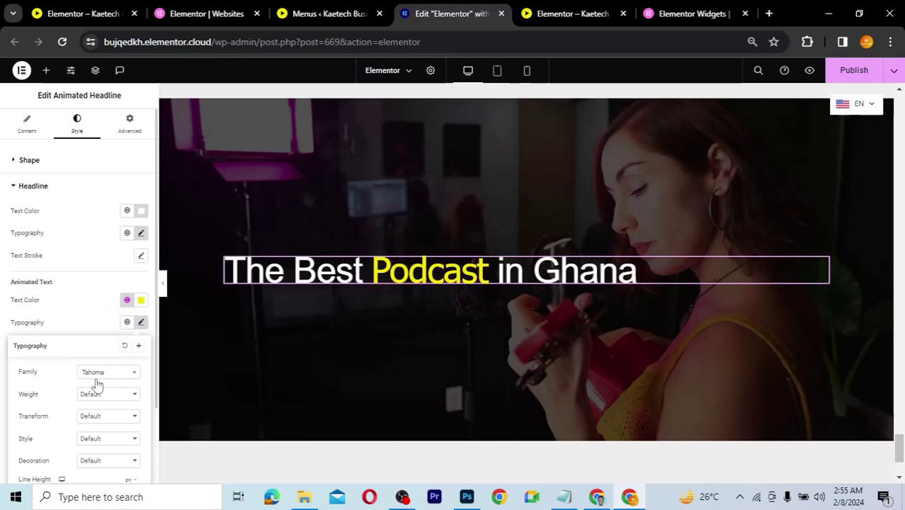
Set the animated text's line height to 1 px and its weight to 800 (Extra Bold).
scroll(97, 376, down, 1)
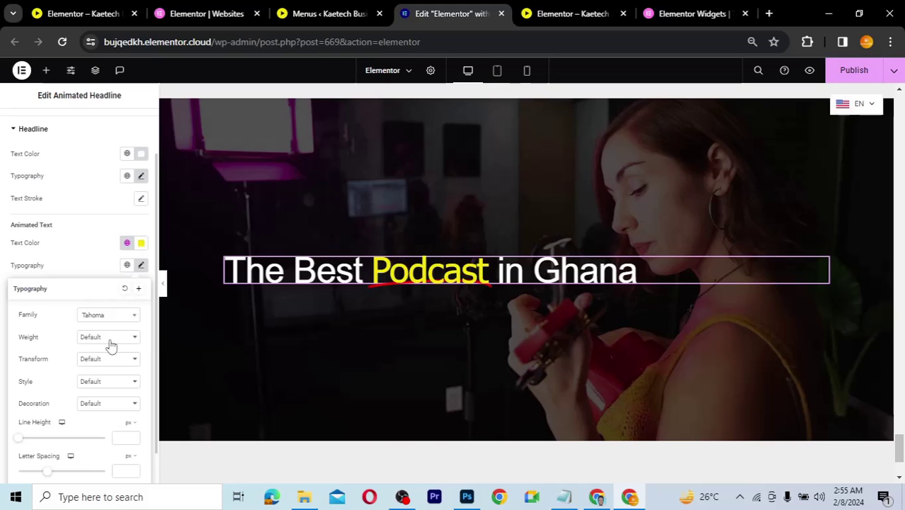
scroll(103, 344, down, 1)
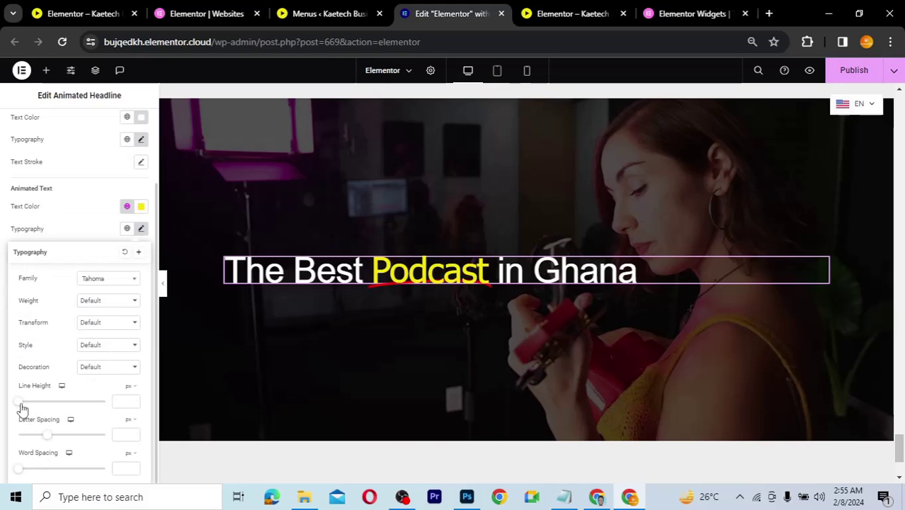
mouse_move(20, 402)
mouse_down()
mouse_move(48, 406)
mouse_move(16, 406)
mouse_up()
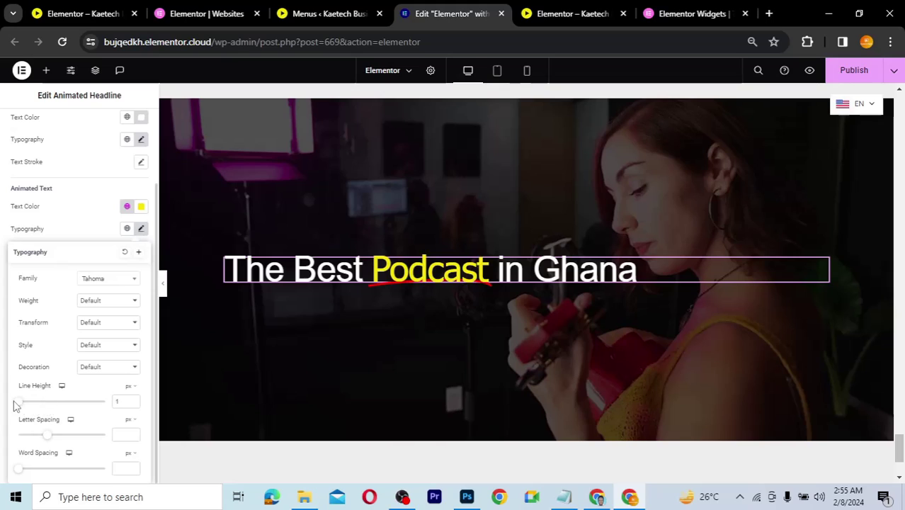
click(105, 303)
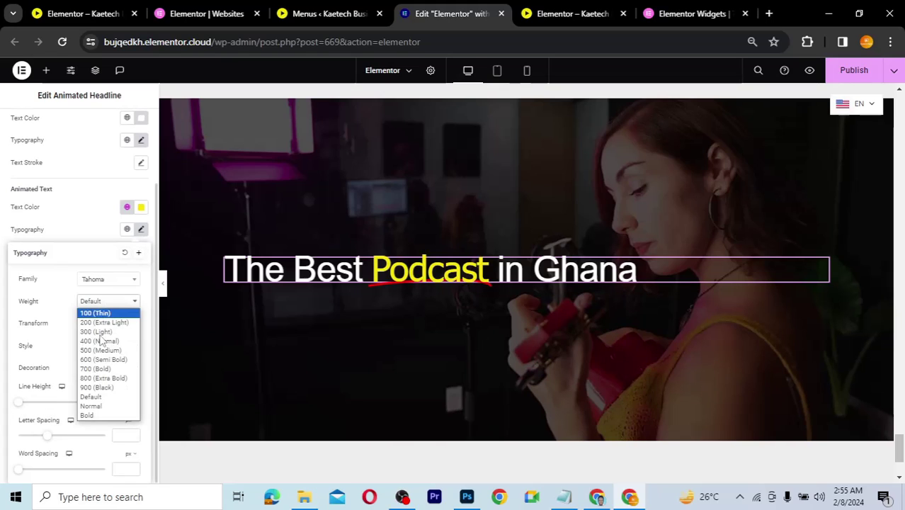
click(103, 378)
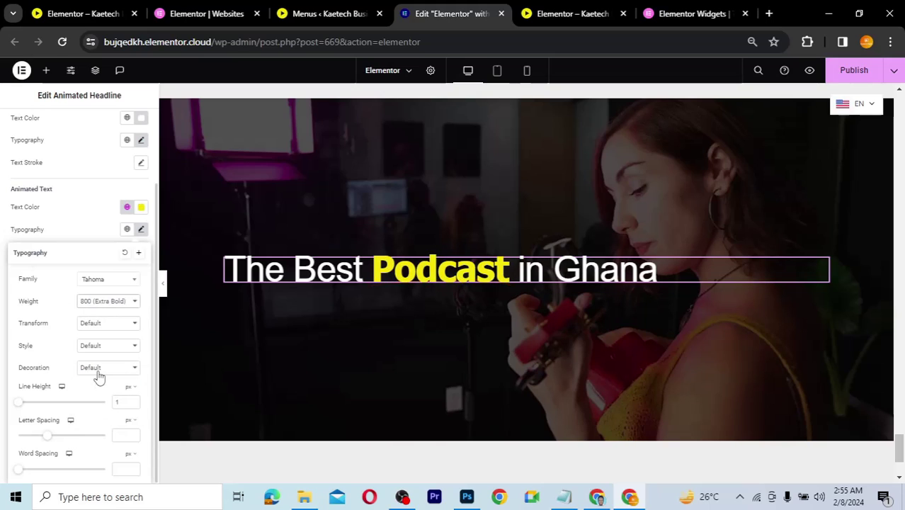
click(80, 234)
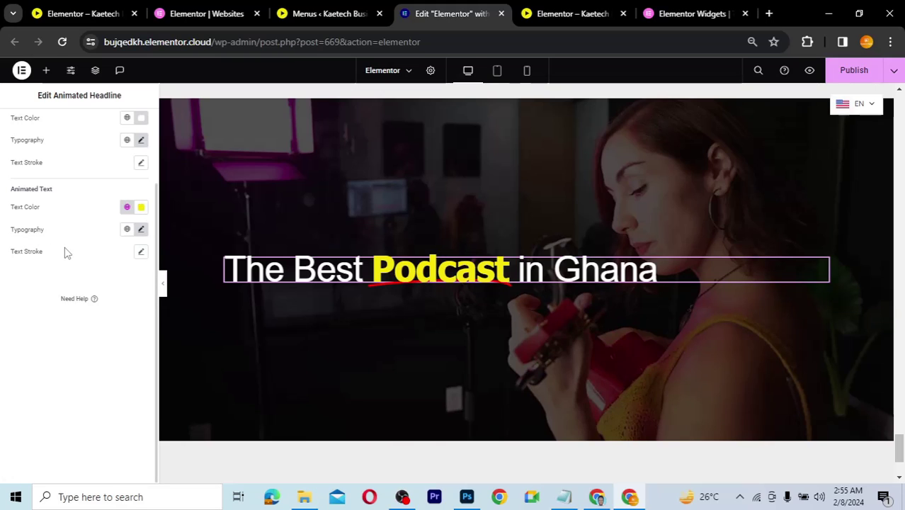
Set the color of the headline's underline shape to white (#FFFFFF).
scroll(94, 190, up, 2)
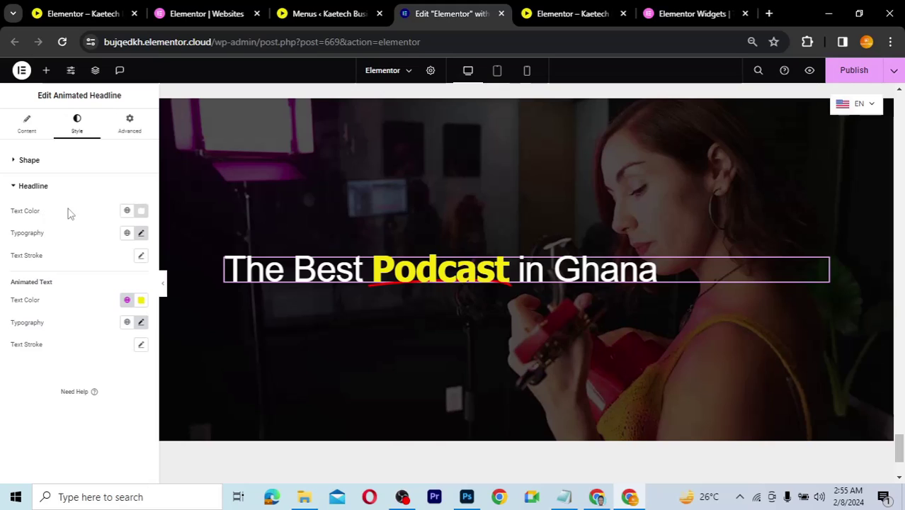
click(83, 163)
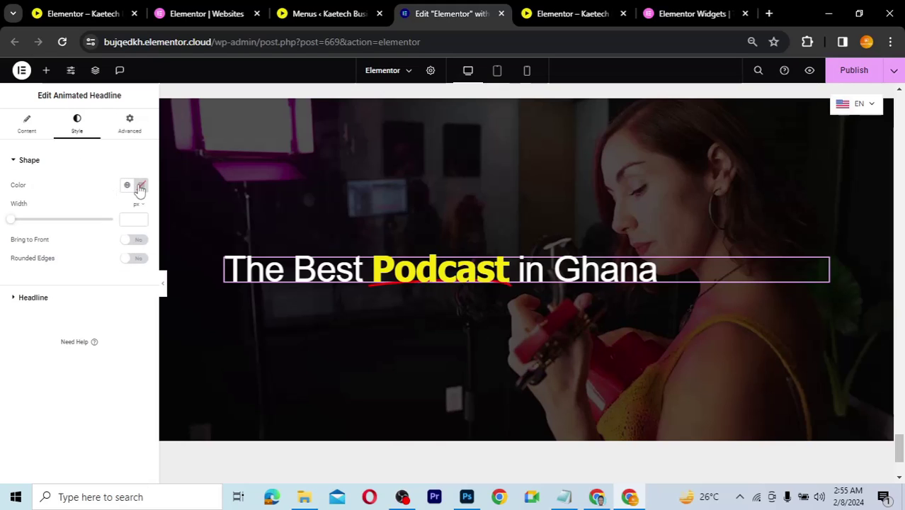
click(141, 185)
click(82, 231)
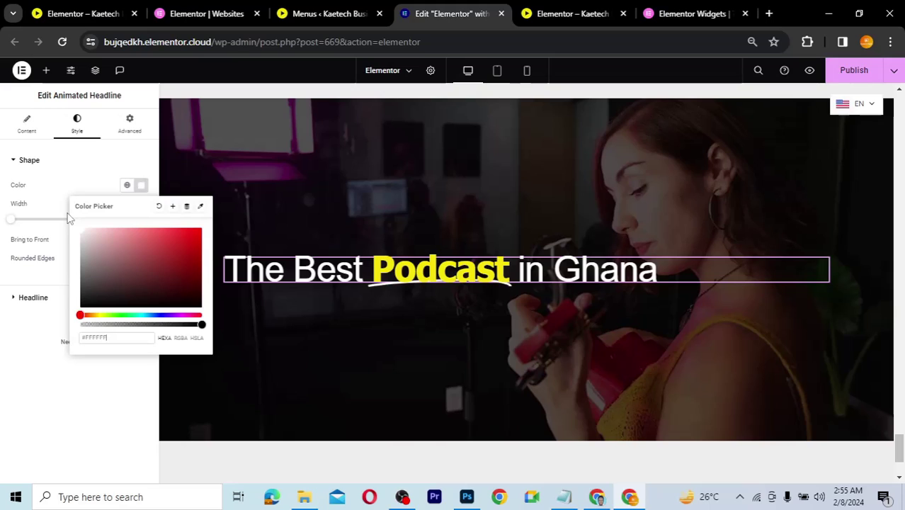
click(94, 183)
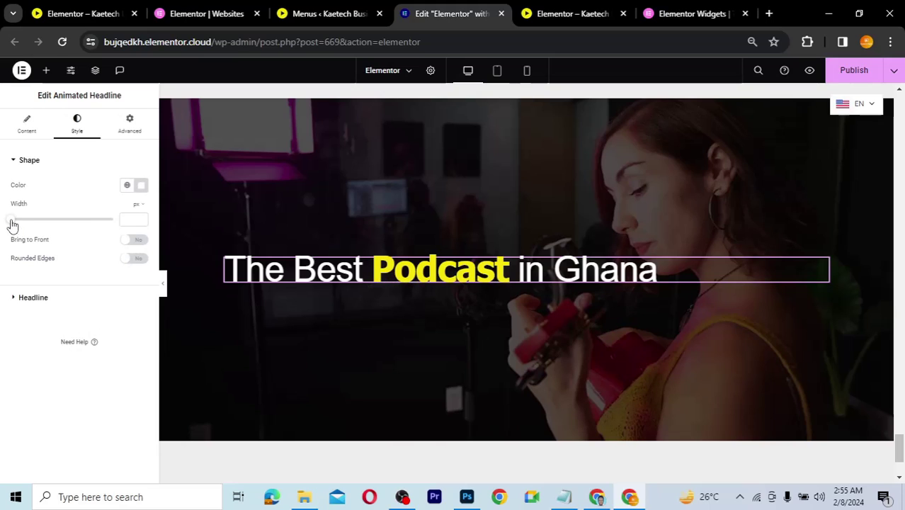
Set the underline shape's width to 17 px and enable Bring to Front and Rounded Edges.
drag(12, 224, 97, 225)
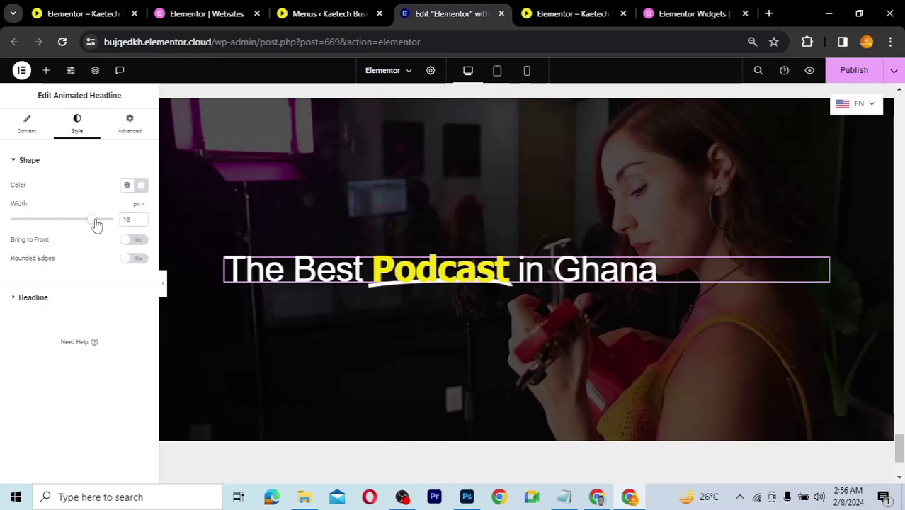
click(96, 225)
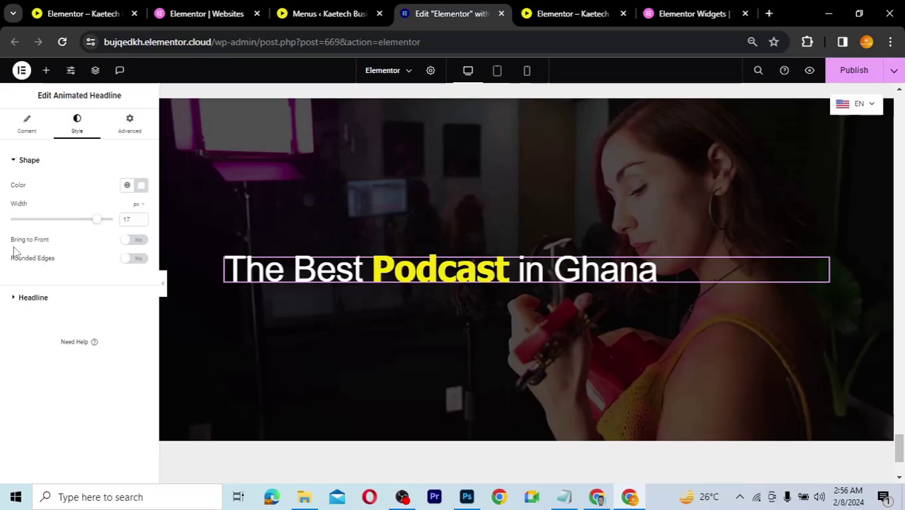
click(136, 241)
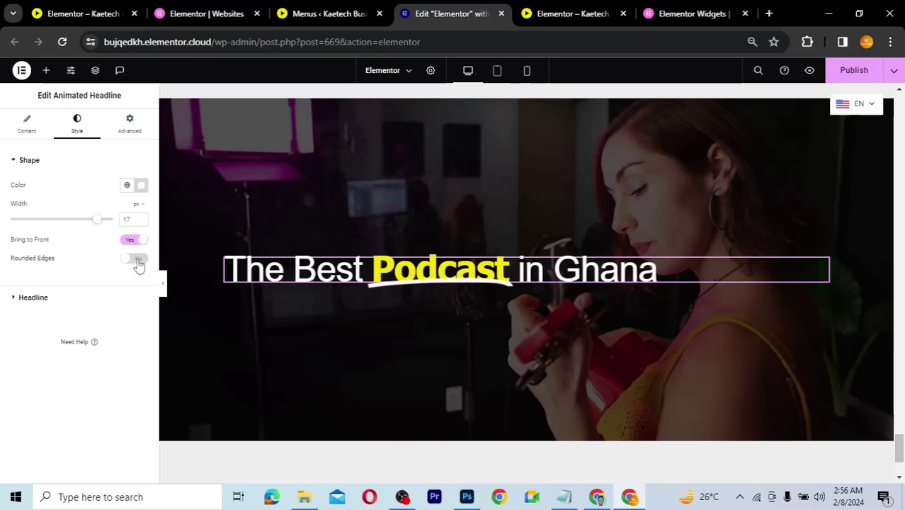
click(138, 260)
Increase the line height of the animated text to 60 px in its typography settings.
click(51, 303)
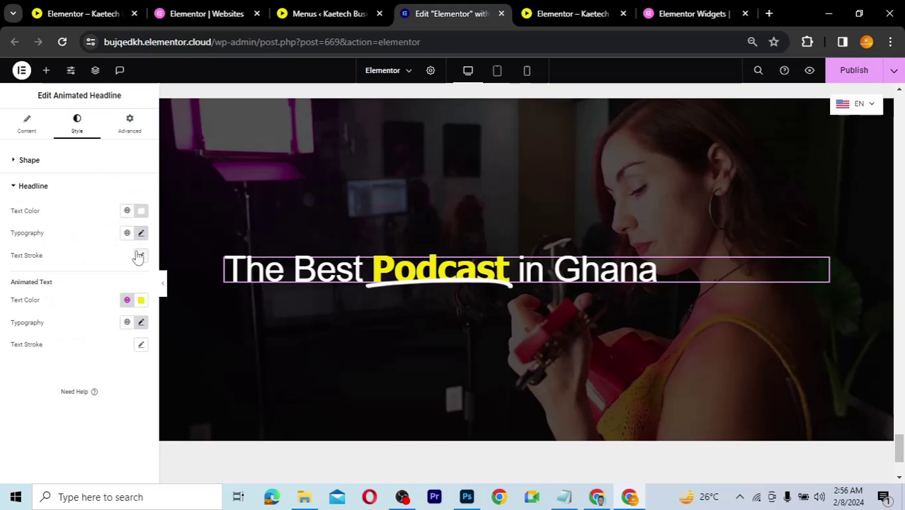
click(141, 322)
scroll(50, 401, down, 2)
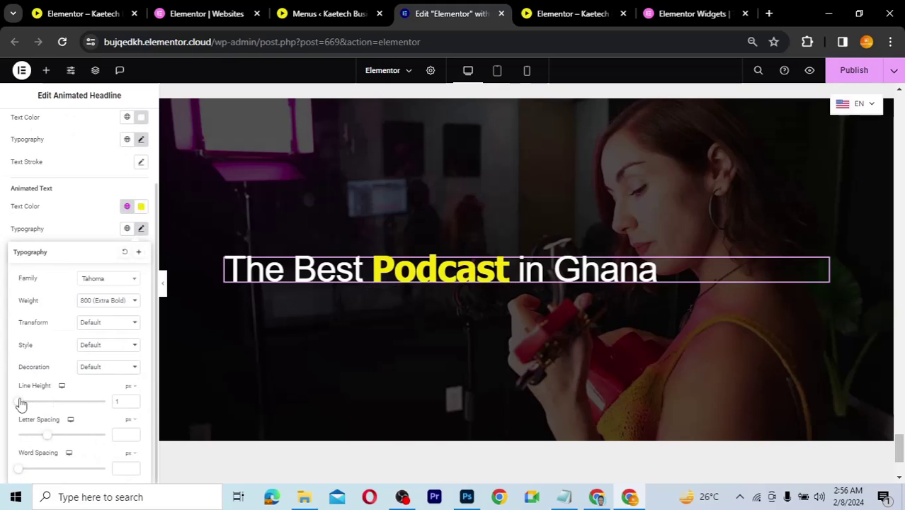
drag(18, 404, 53, 402)
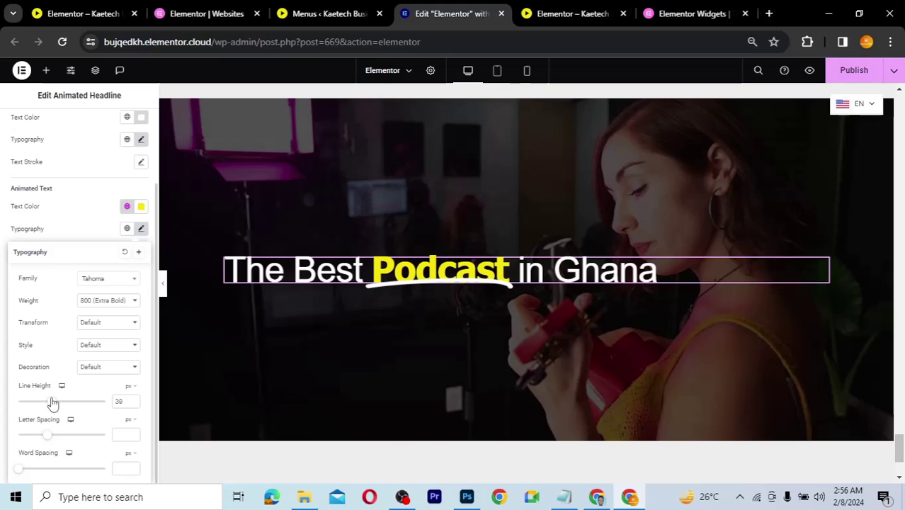
drag(53, 402, 70, 402)
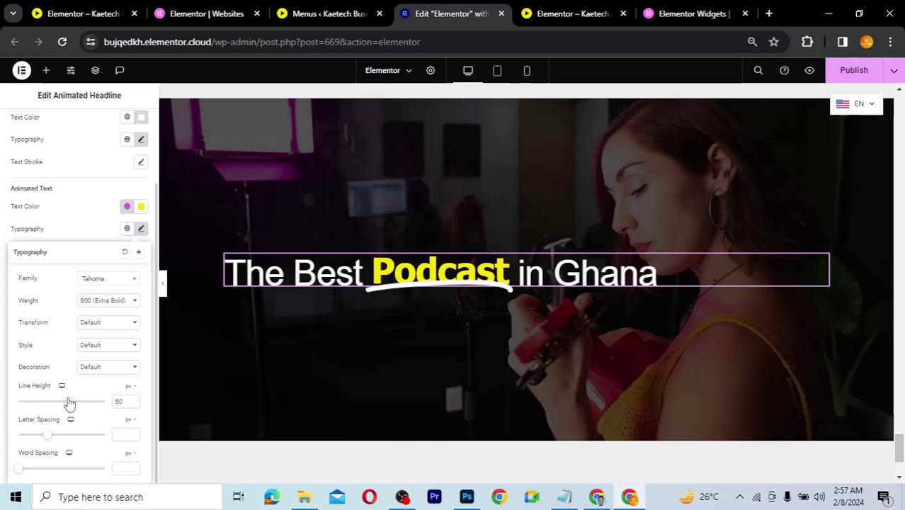
Close the typography settings, preview the headline section without the editing panel, and bring the widget settings back.
click(85, 231)
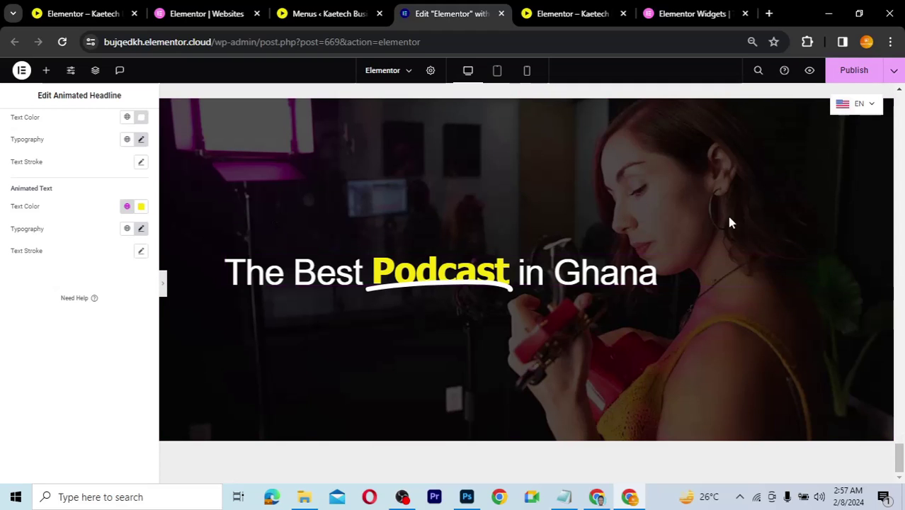
key(ctrl+p)
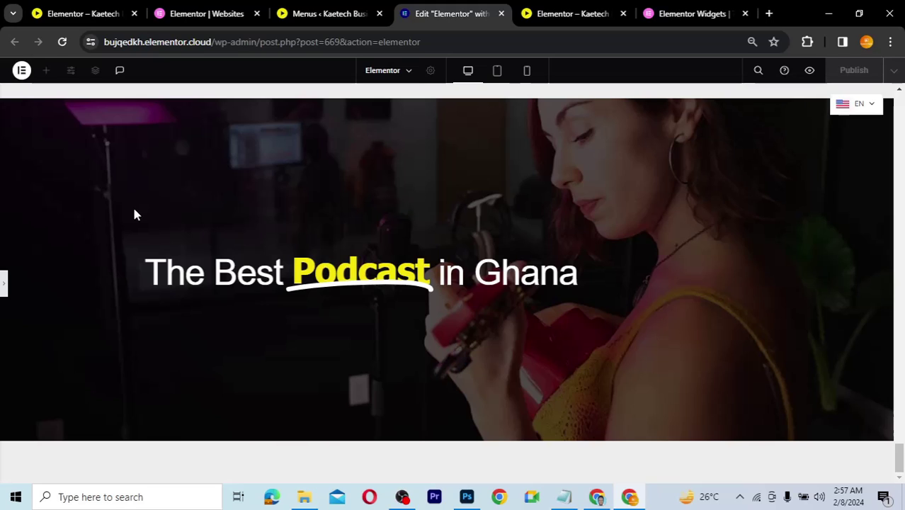
click(4, 284)
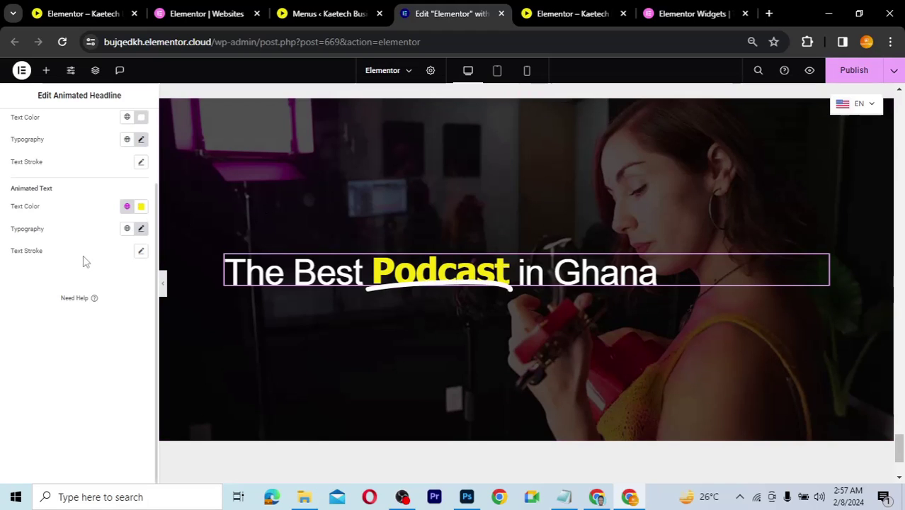
Switch the animated headline's style to Rotating in the widget's content settings.
scroll(83, 262, up, 2)
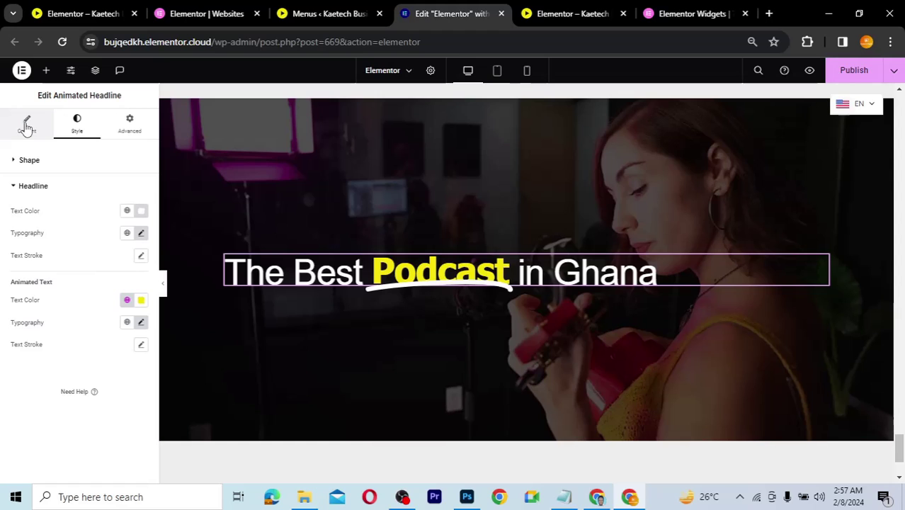
click(26, 128)
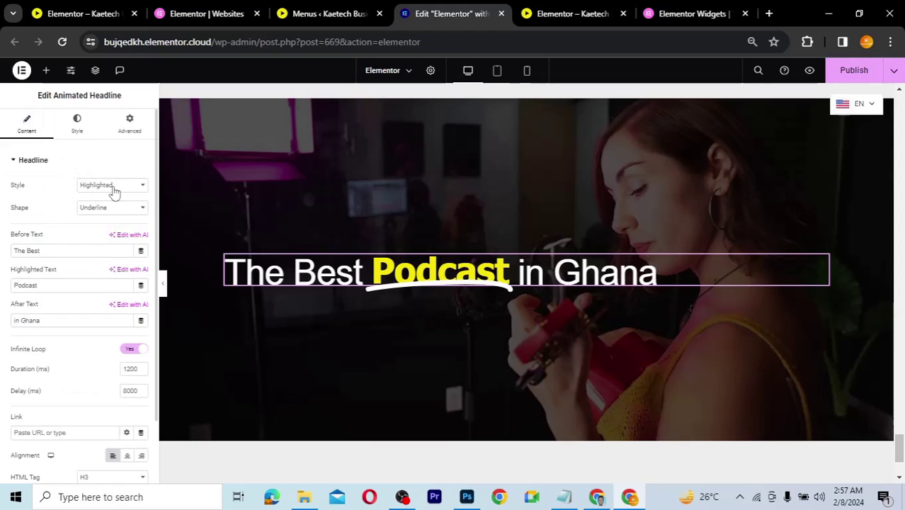
click(113, 185)
click(103, 206)
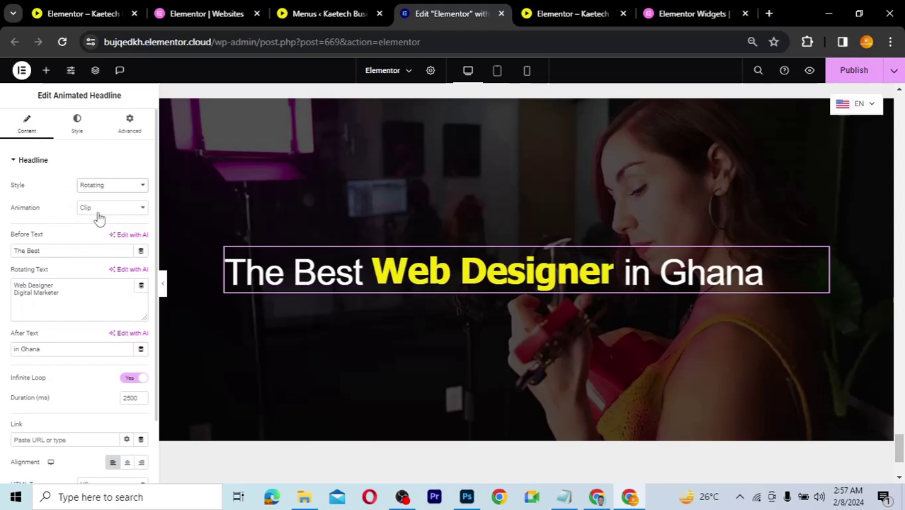